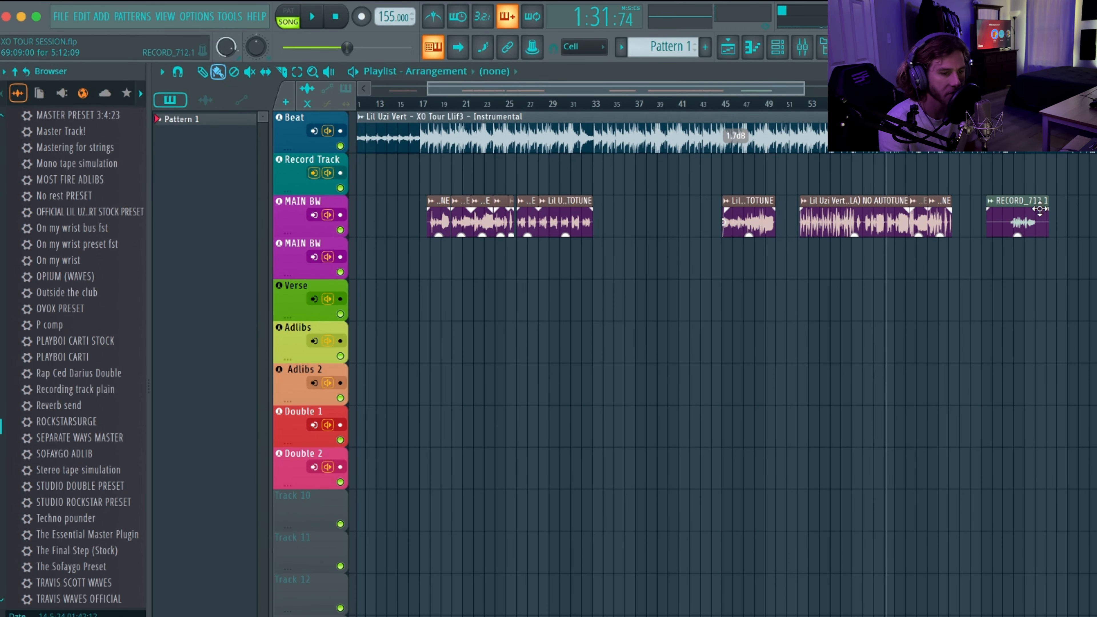
# Open the mixer and inspect the L3-LL Multimaximizer settings on the Master track
pyautogui.hscroll(5, 988, 206)
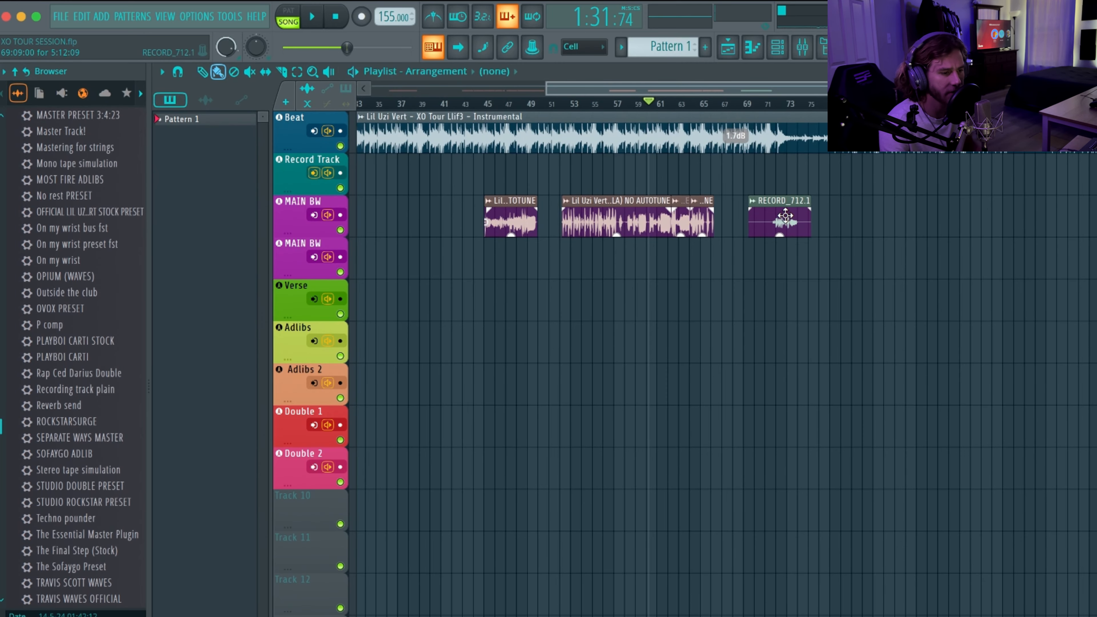
pyautogui.hscroll(-7, 786, 212)
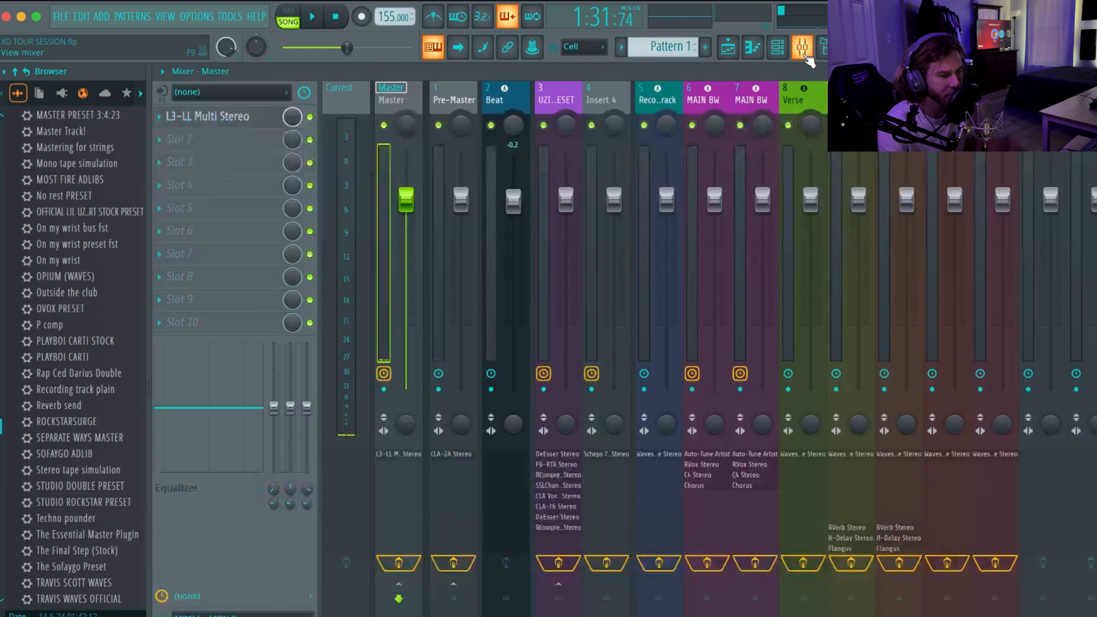
pyautogui.click(801, 46)
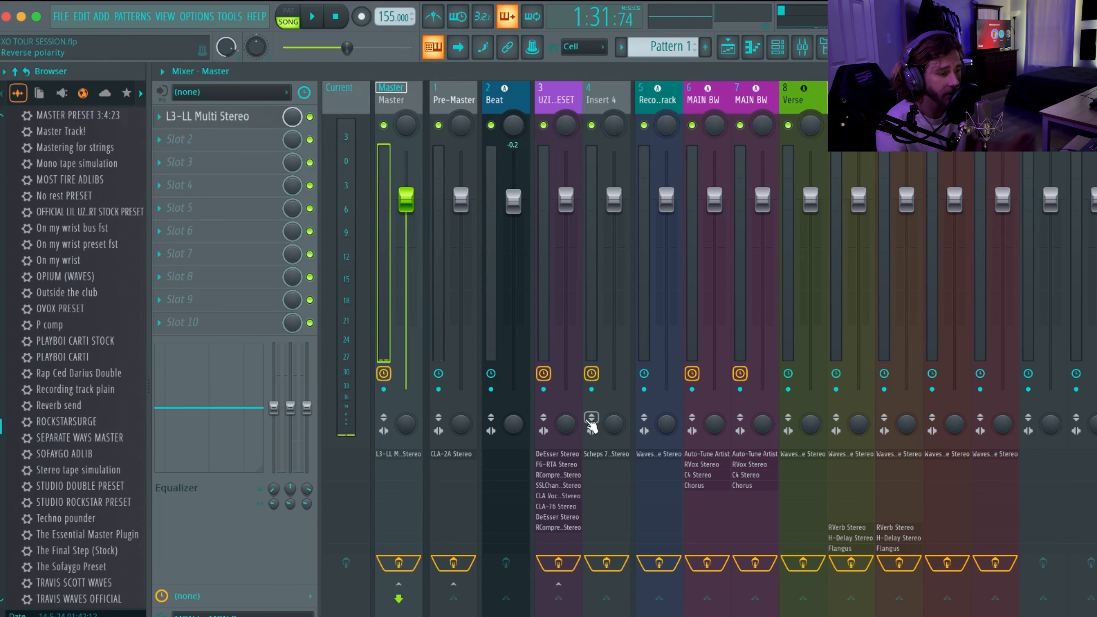
pyautogui.click(224, 116)
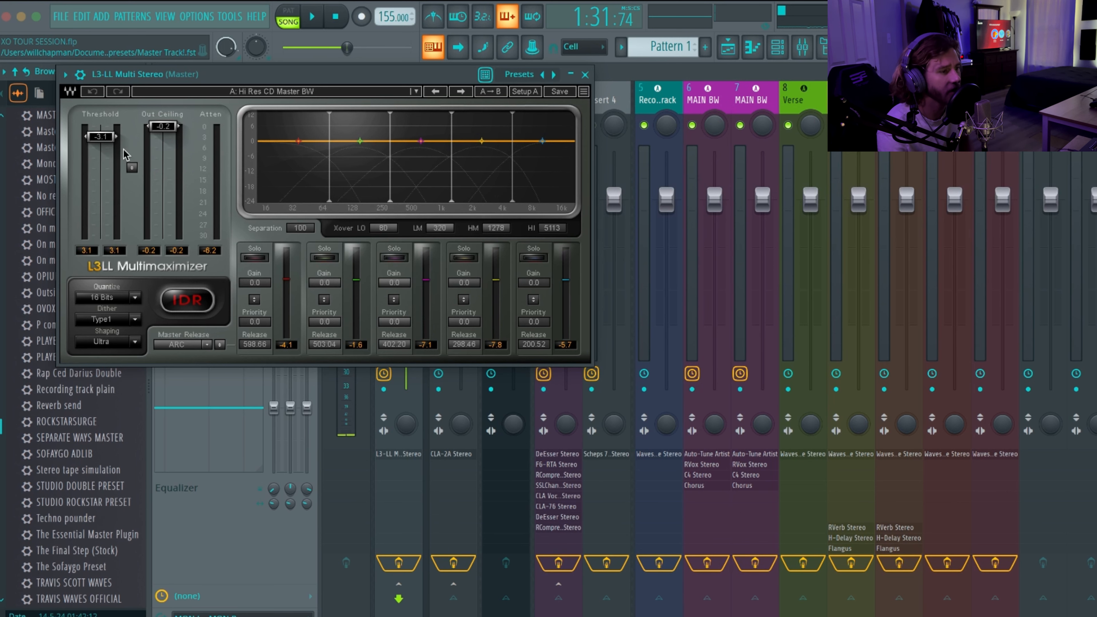
pyautogui.moveTo(333, 79); pyautogui.dragTo(335, 182)
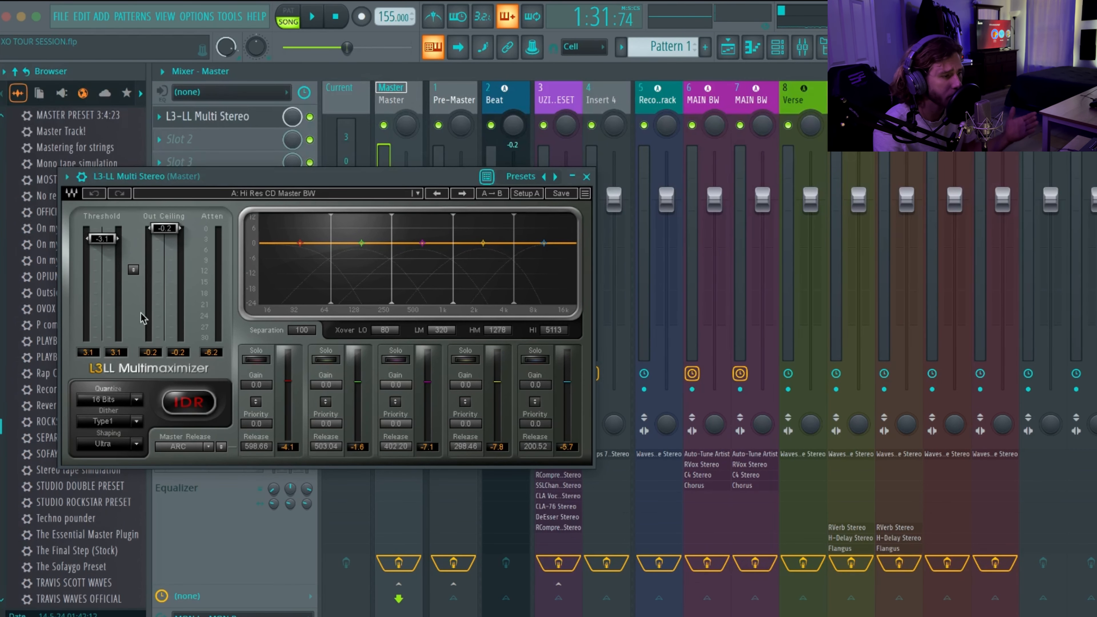
pyautogui.click(586, 176)
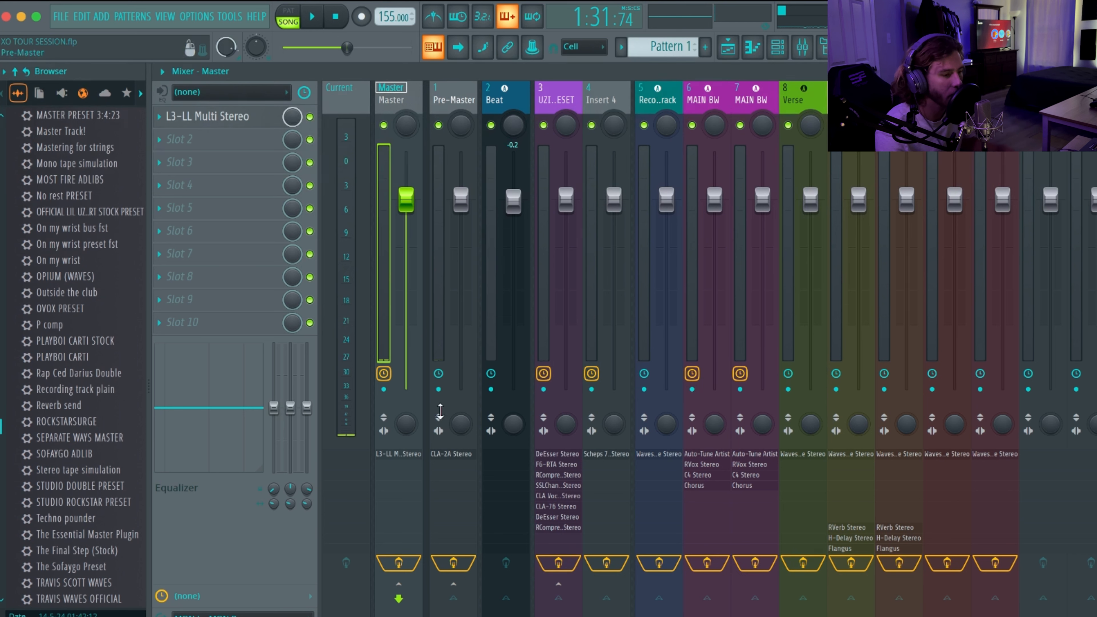
# Inspect the CLA-2A compressor on the Pre-Master track, including its list of factory presets
pyautogui.click(437, 93)
pyautogui.click(217, 122)
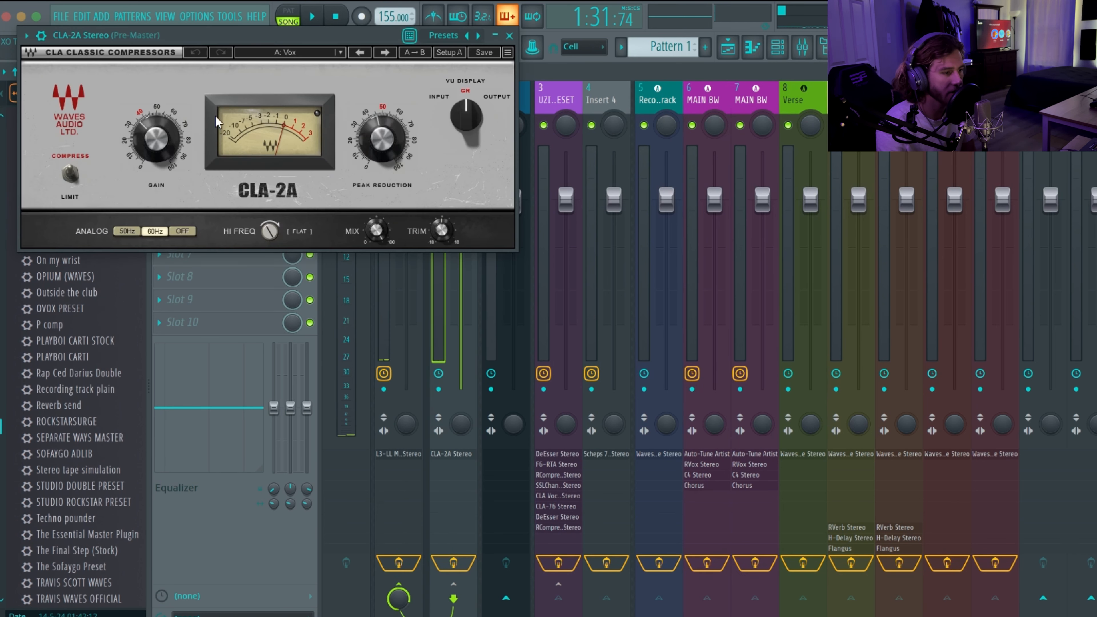
pyautogui.click(339, 53)
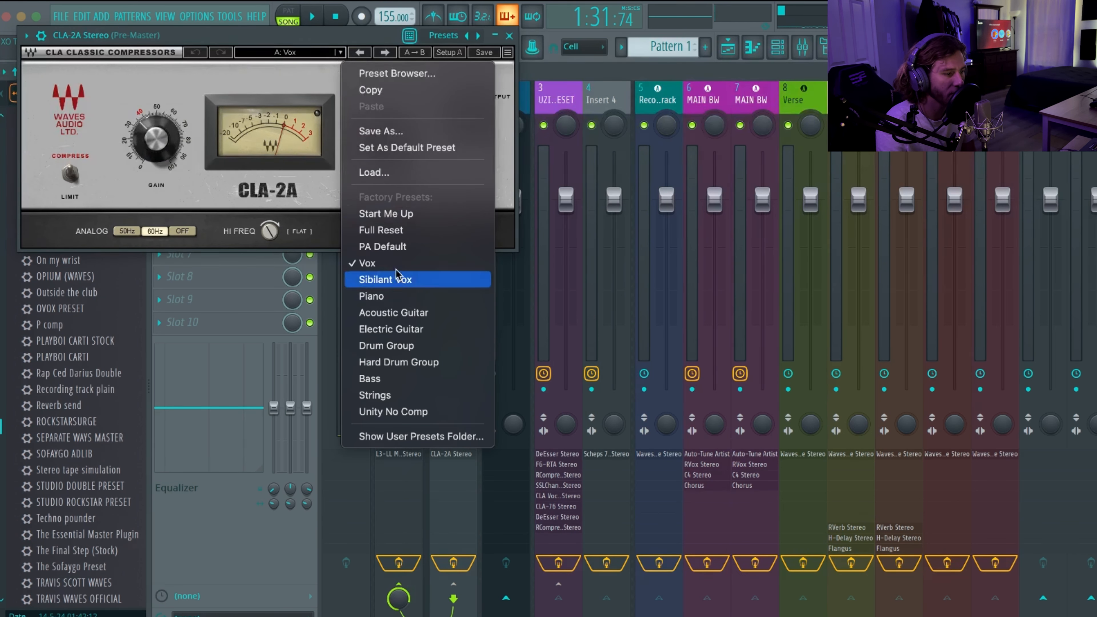
pyautogui.click(285, 80)
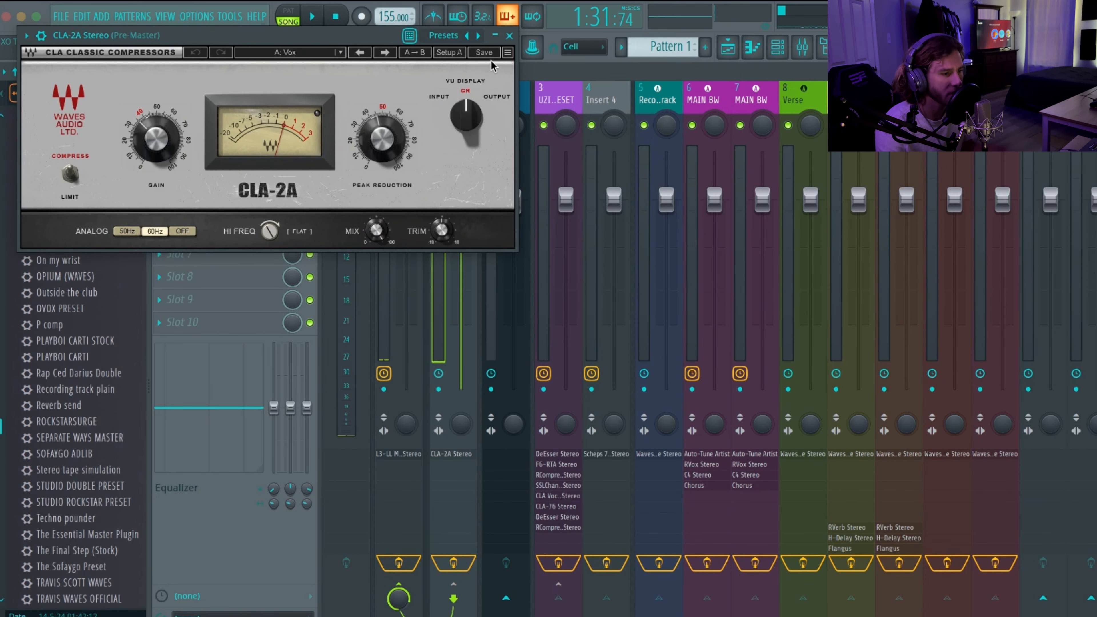
pyautogui.click(509, 36)
# Select the UZI PRESET mixer track and inspect the first DeEsser in its effect chain
pyautogui.click(559, 93)
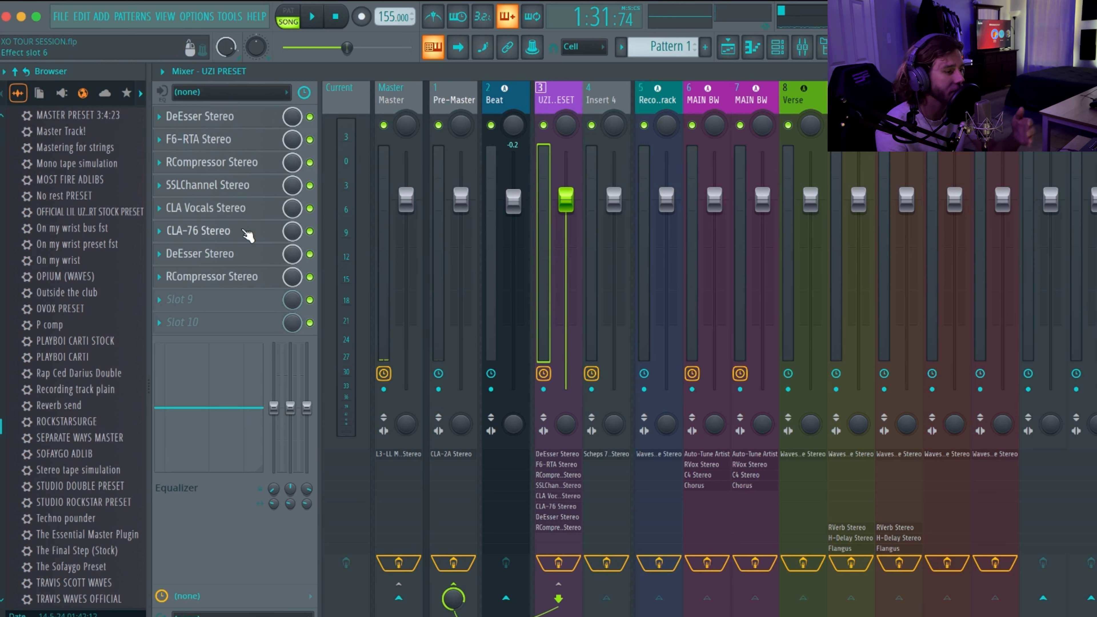
pyautogui.click(222, 125)
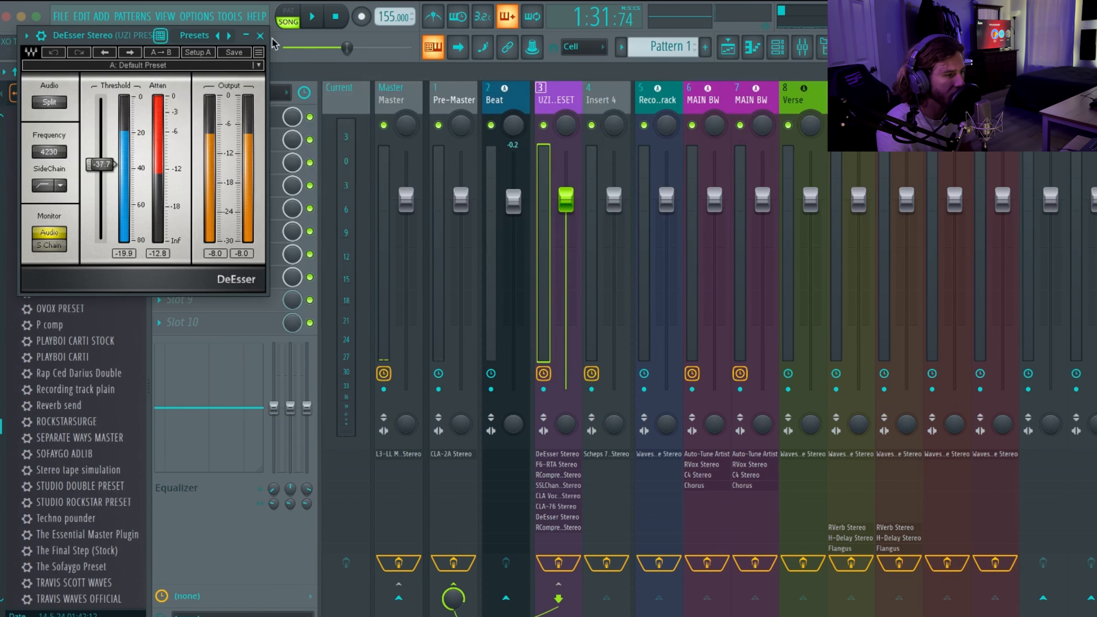
pyautogui.click(260, 35)
# Inspect the low-cut filter, band 3 and band 6 settings of the F6-RTA equalizer on UZI PRESET
pyautogui.click(215, 144)
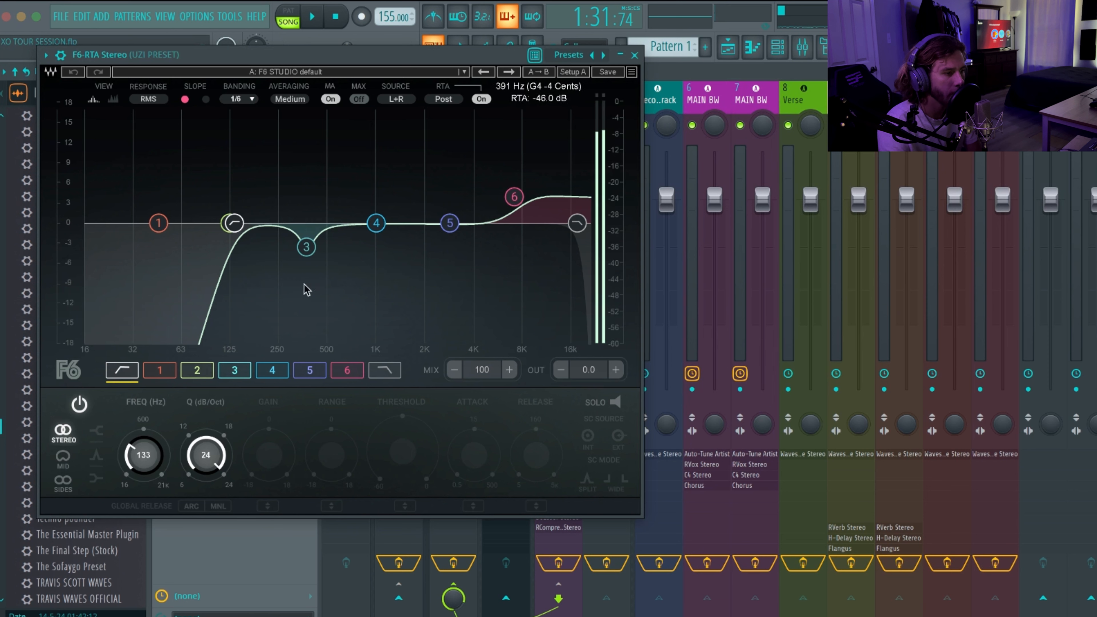
pyautogui.click(237, 228)
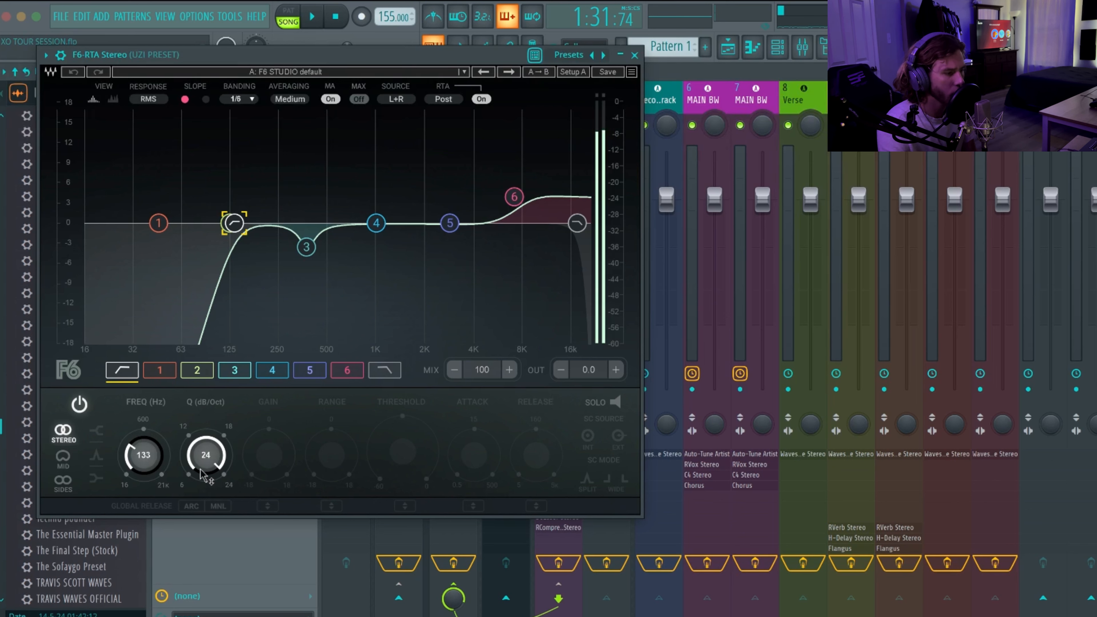
pyautogui.moveTo(207, 444); pyautogui.dragTo(206, 480)
pyautogui.click(308, 246)
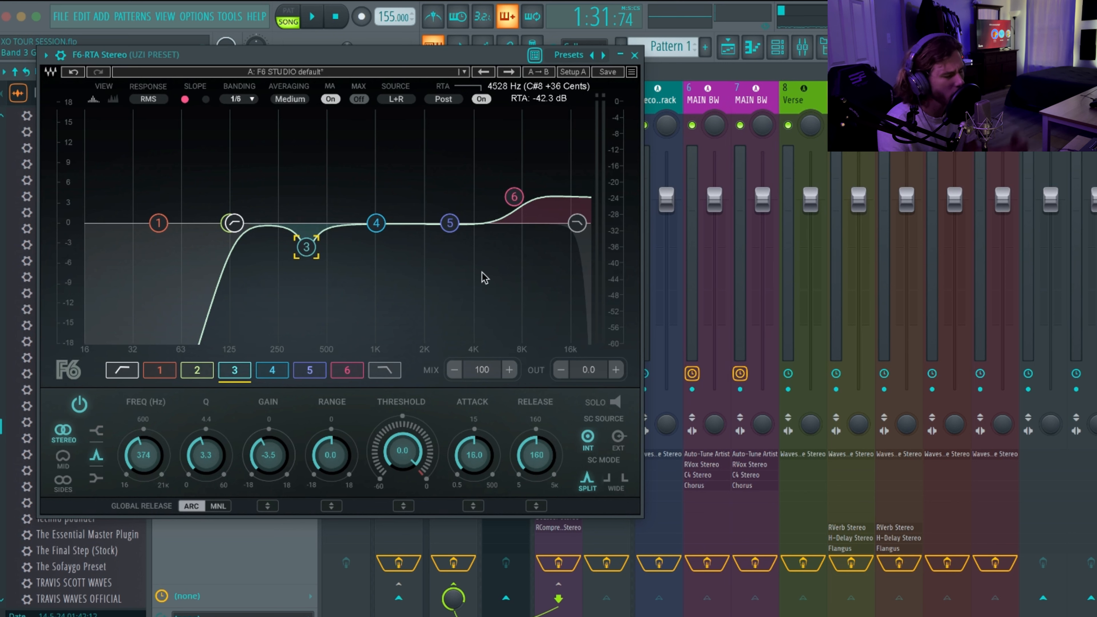
pyautogui.click(514, 198)
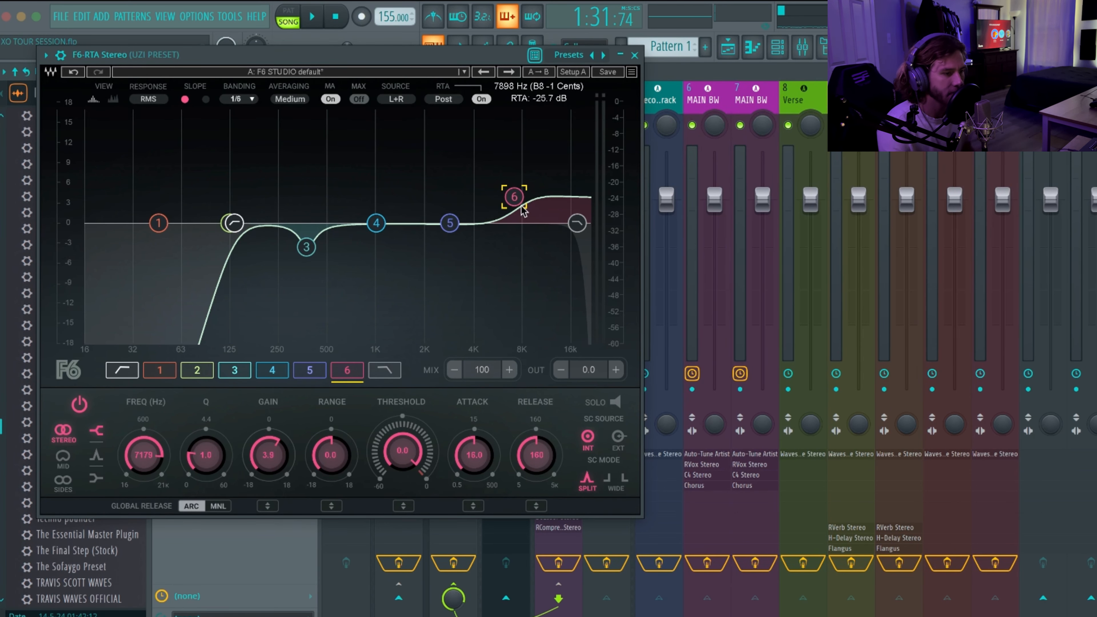
pyautogui.click(636, 57)
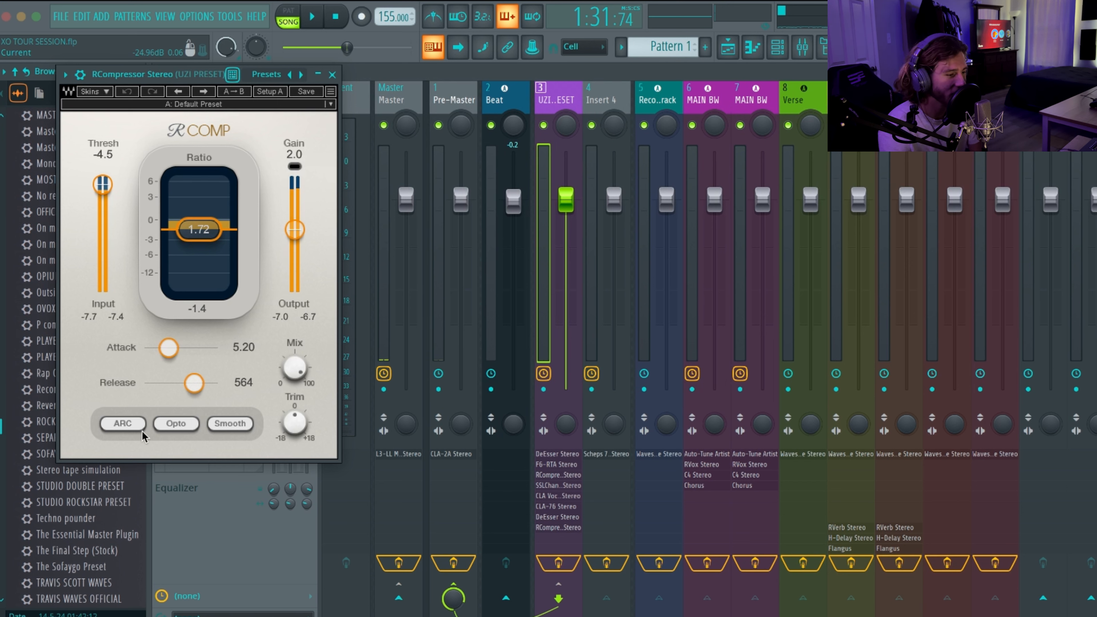
# Close the first RCompressor and examine the high- and mid-frequency EQ settings of the SSLChannel on UZI PRESET
pyautogui.click(332, 75)
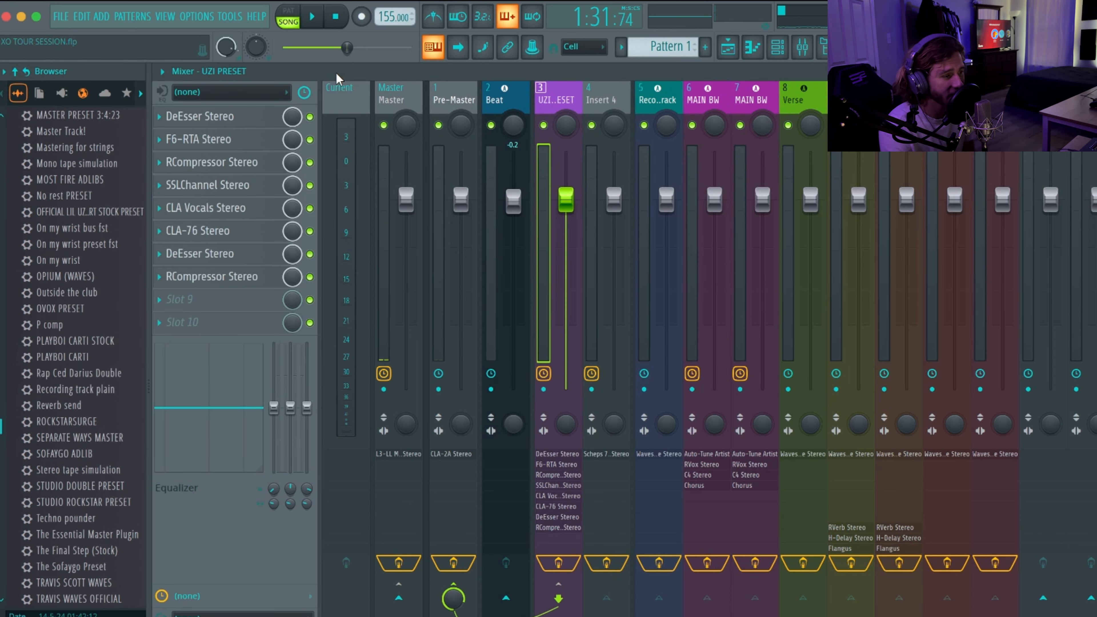
pyautogui.click(218, 183)
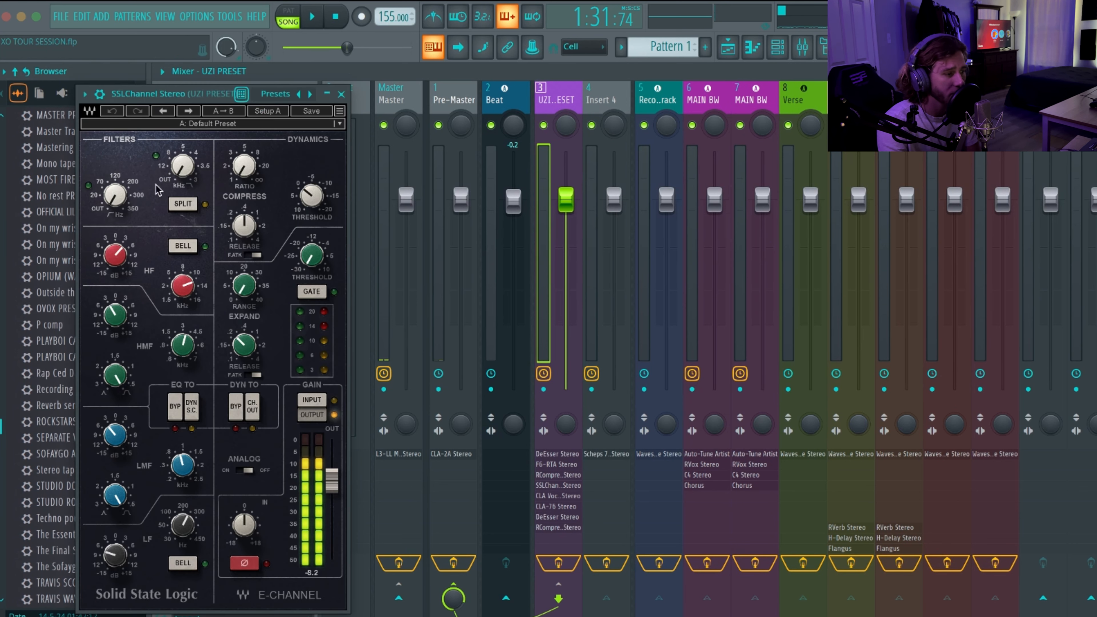
pyautogui.click(114, 261)
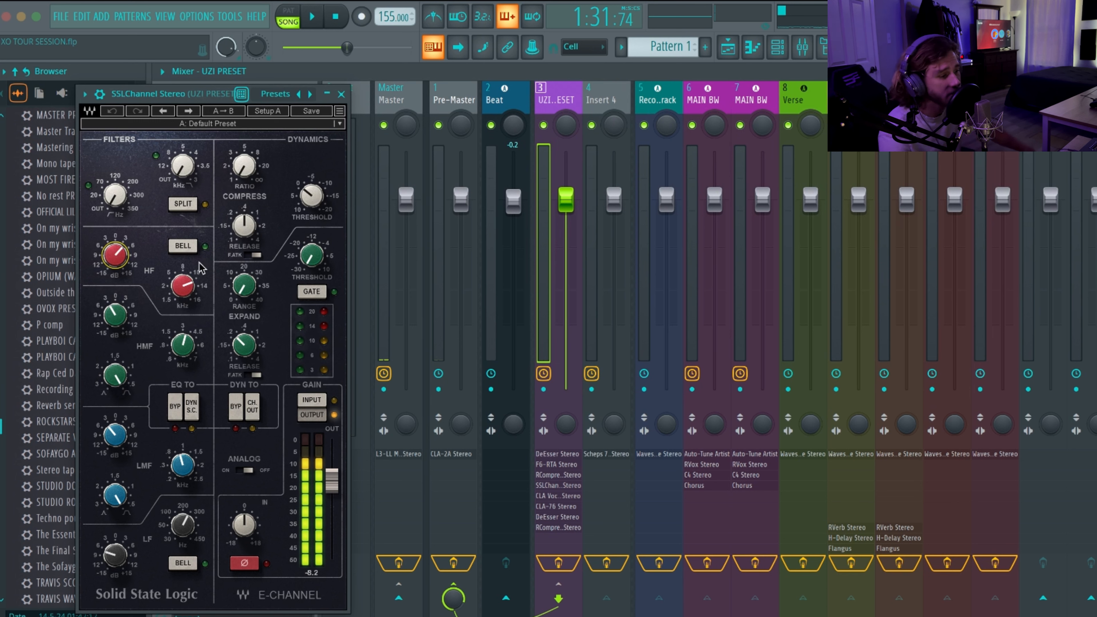
pyautogui.moveTo(119, 262)
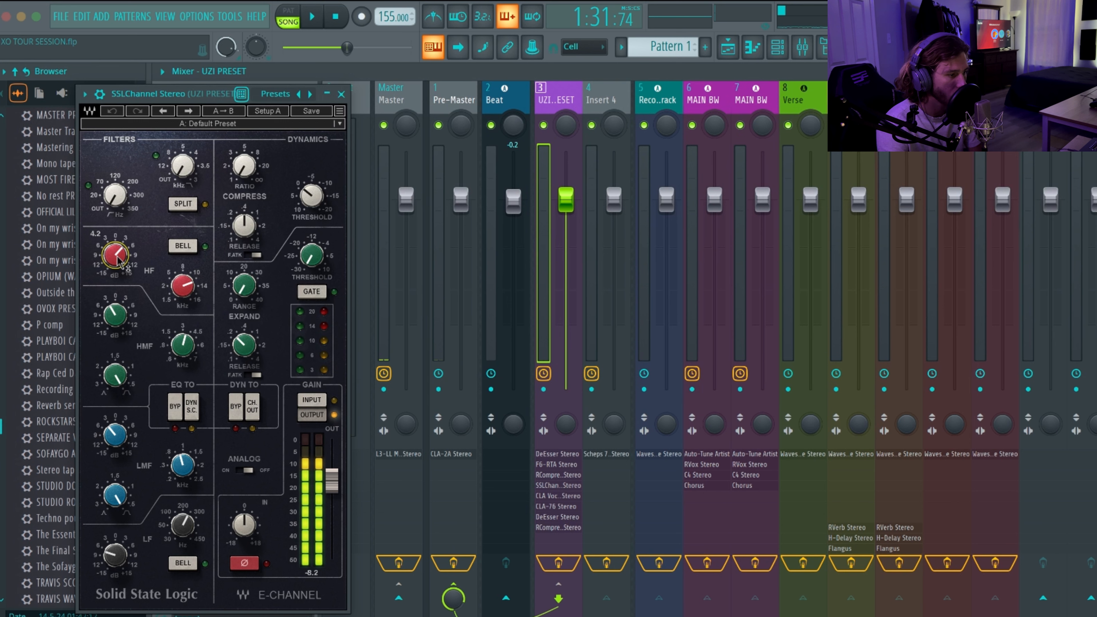
pyautogui.moveTo(119, 324)
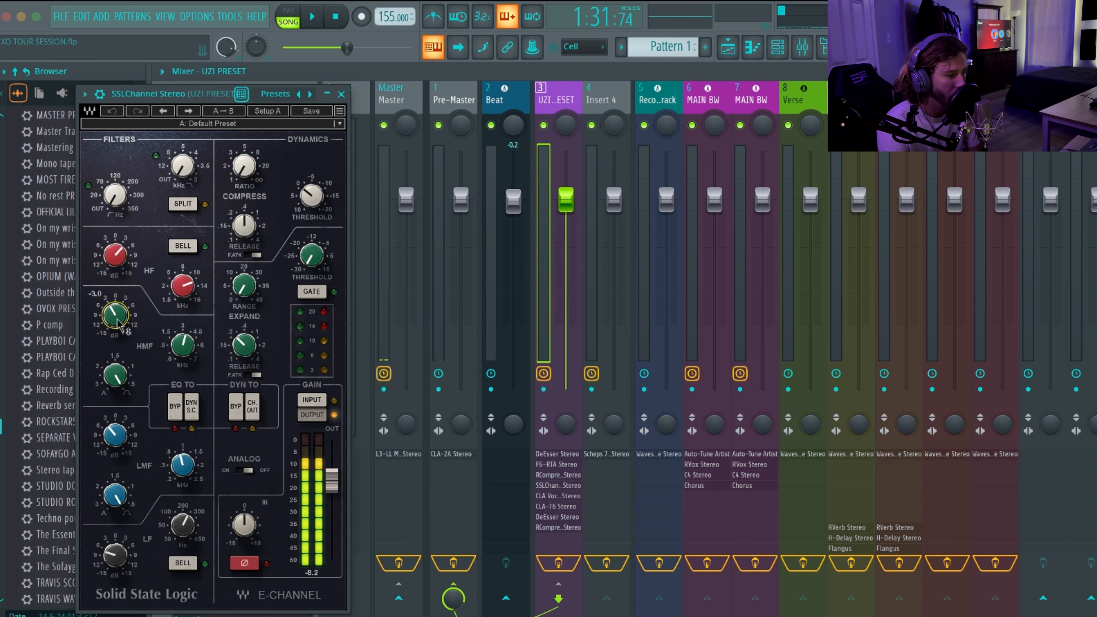
pyautogui.moveTo(185, 356)
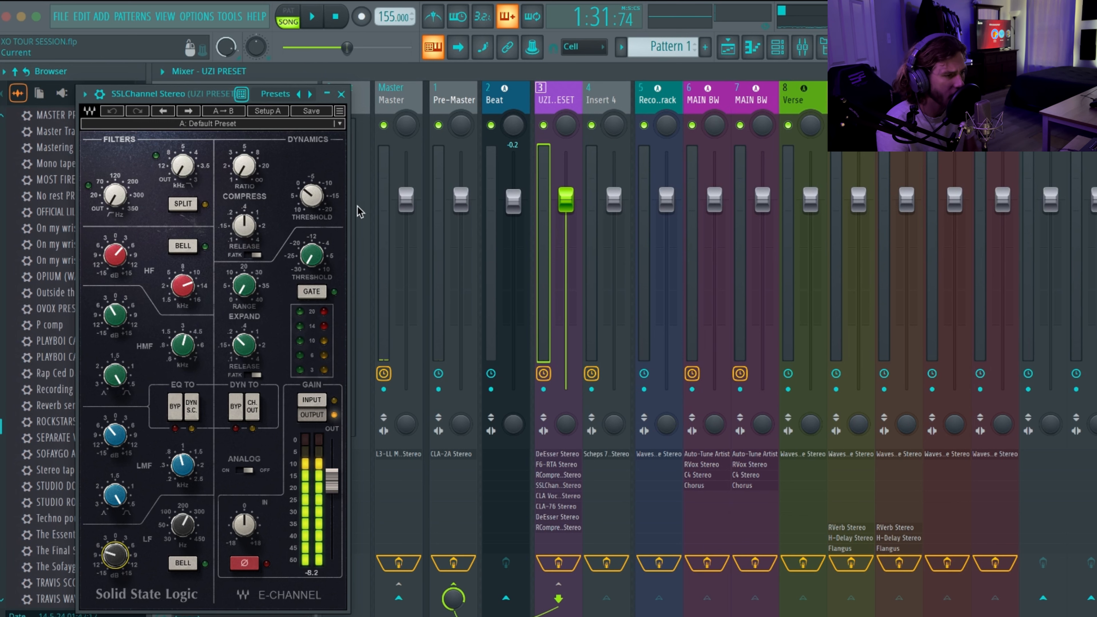
pyautogui.click(341, 93)
# Review the CLA Vocals bass, treble, compress, reverb and delay settings, cycling the reverb type through Chamber and back to Tight
pyautogui.click(237, 211)
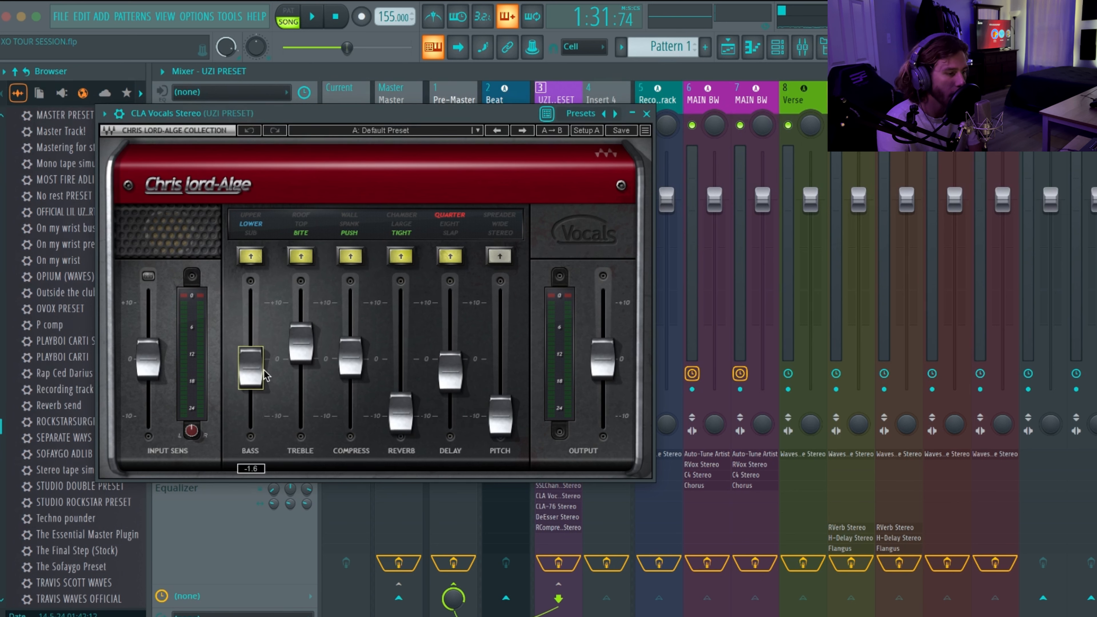
pyautogui.moveTo(303, 346)
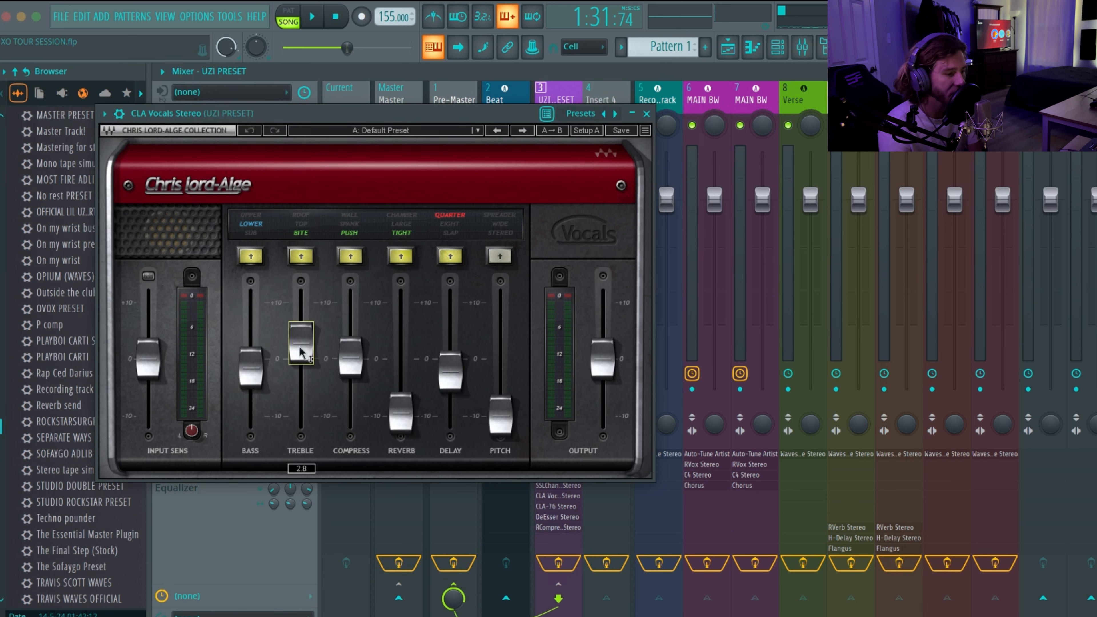
pyautogui.moveTo(354, 365)
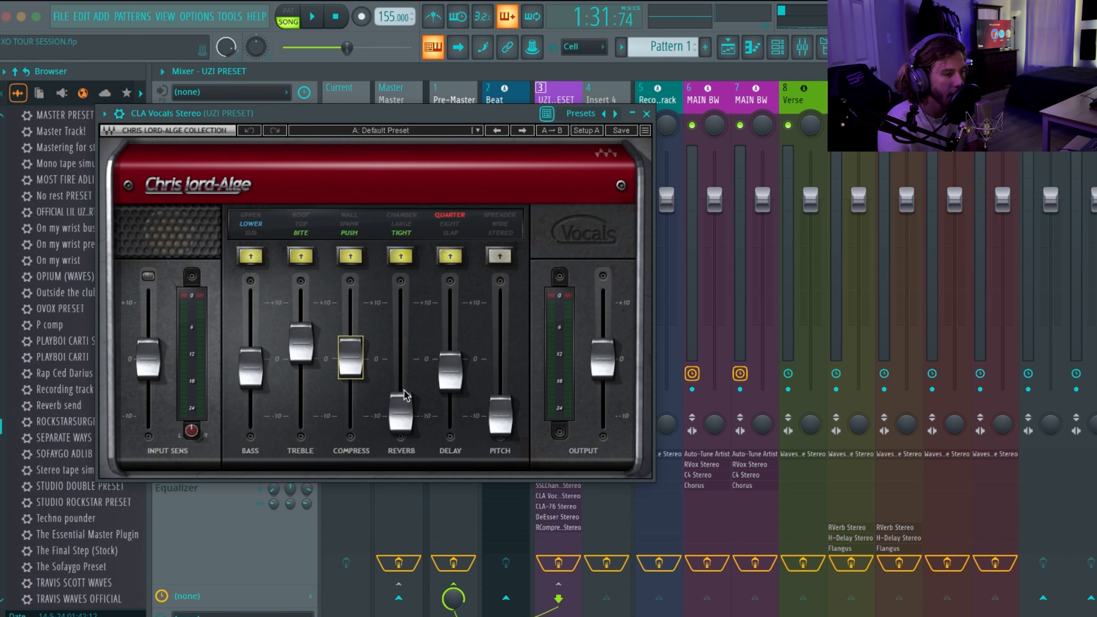
pyautogui.click(401, 259)
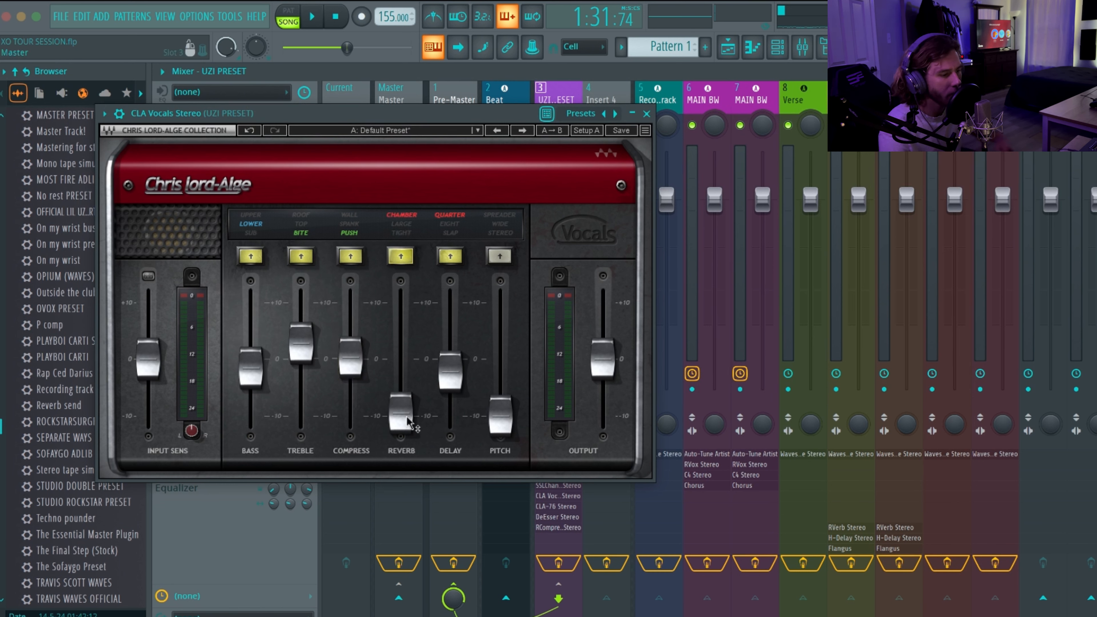
pyautogui.click(401, 256)
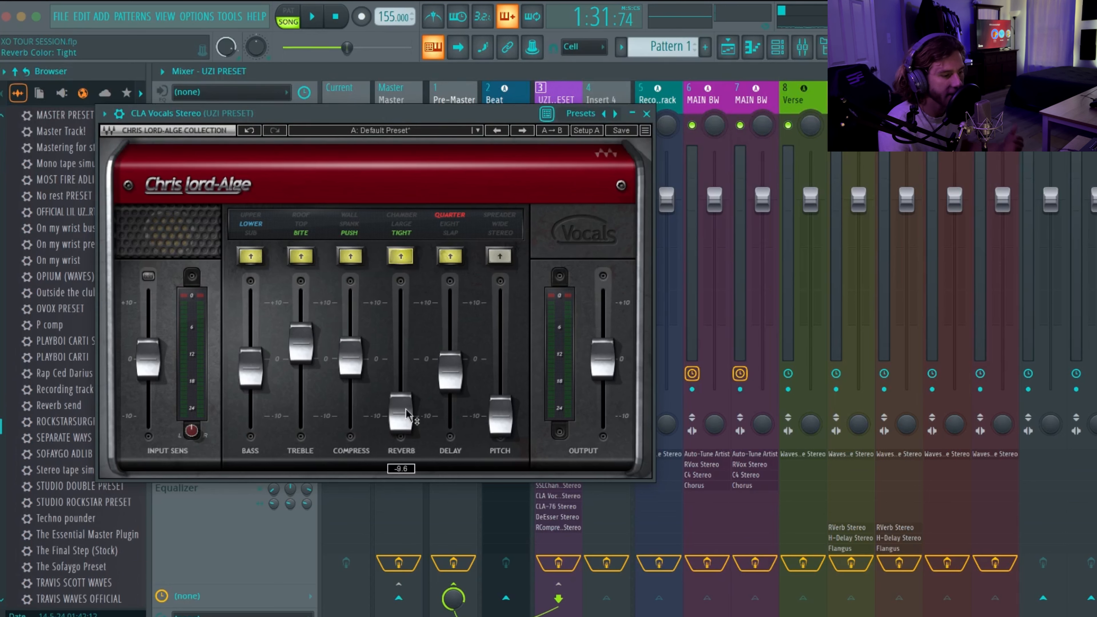
pyautogui.click(452, 391)
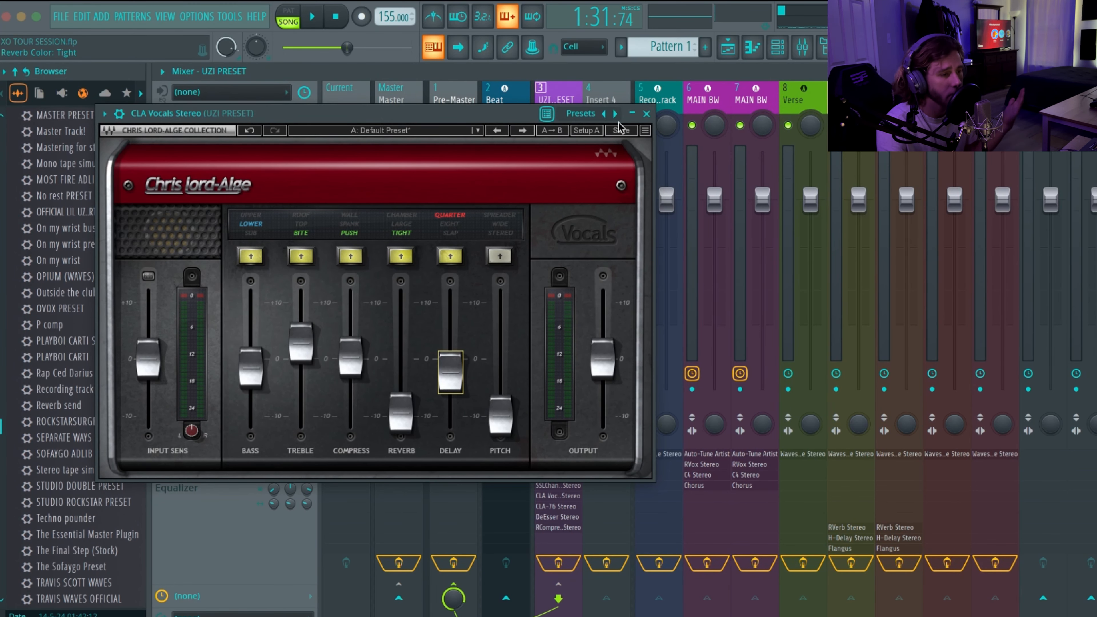
pyautogui.click(646, 113)
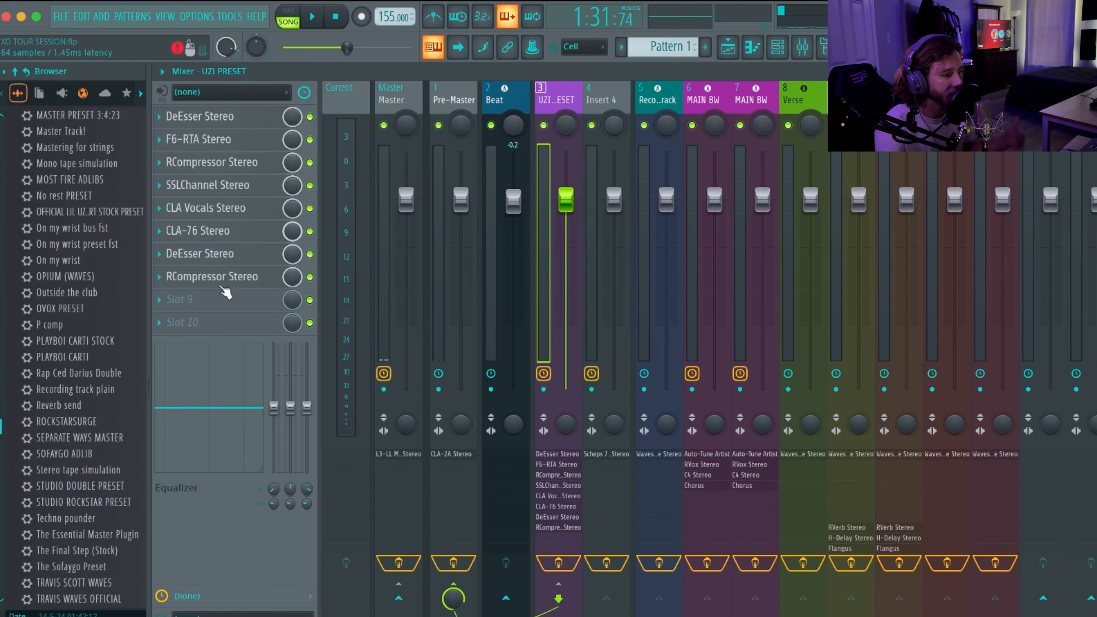
# Inspect the settings of the CLA-76 compressor and the second DeEsser on the UZI PRESET track
pyautogui.click(231, 236)
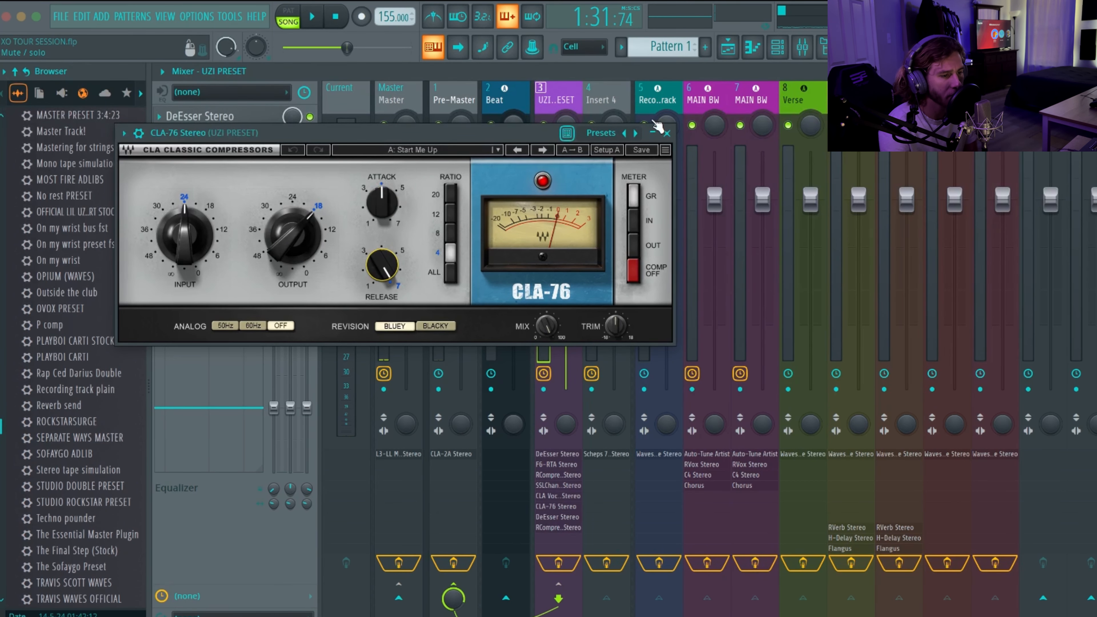
pyautogui.click(666, 133)
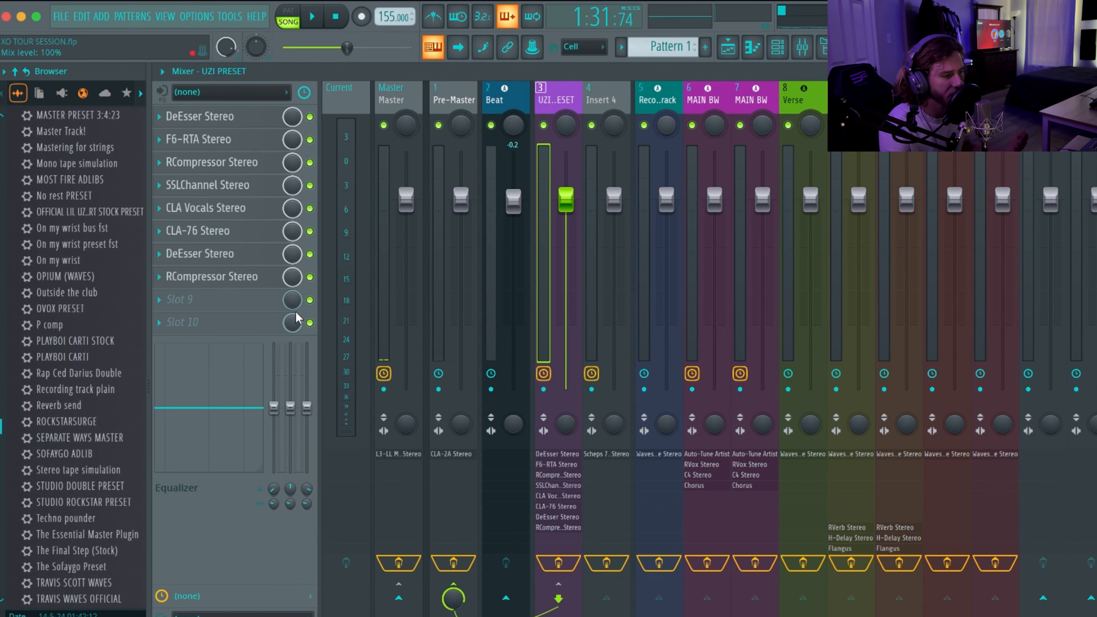
pyautogui.click(216, 253)
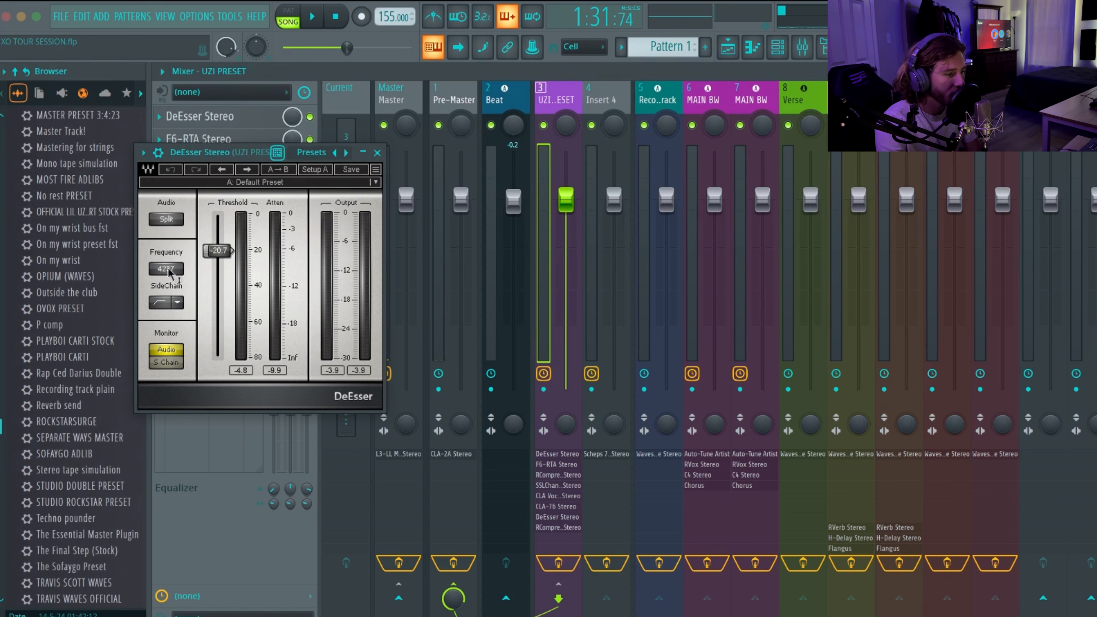
pyautogui.click(376, 152)
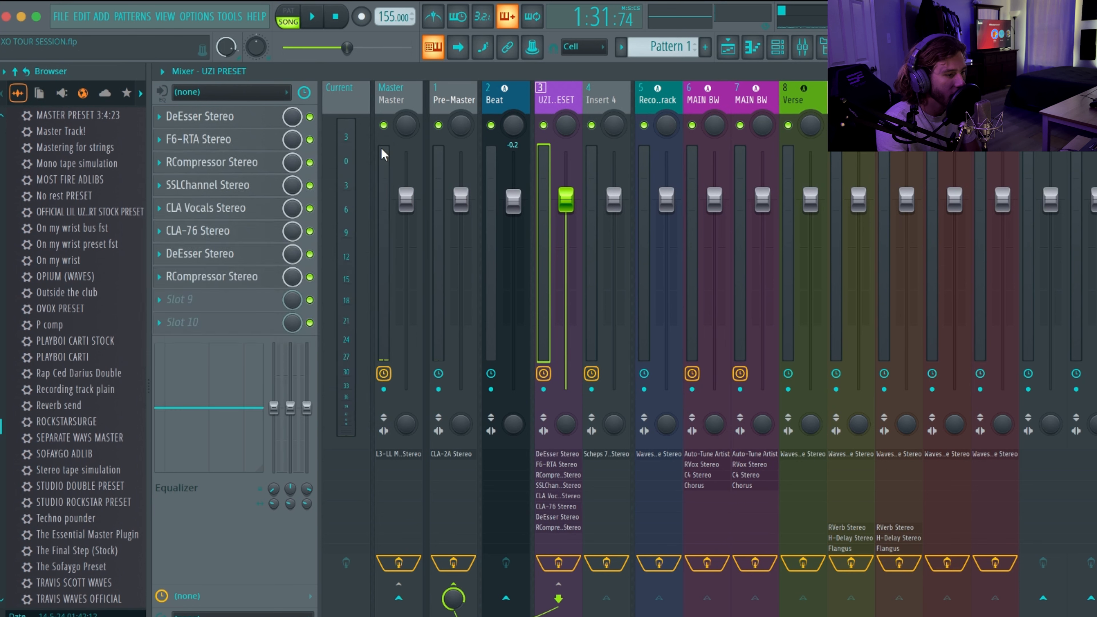
# Lower the gain of the last RCompressor in the UZI PRESET chain to -13.3
pyautogui.click(224, 276)
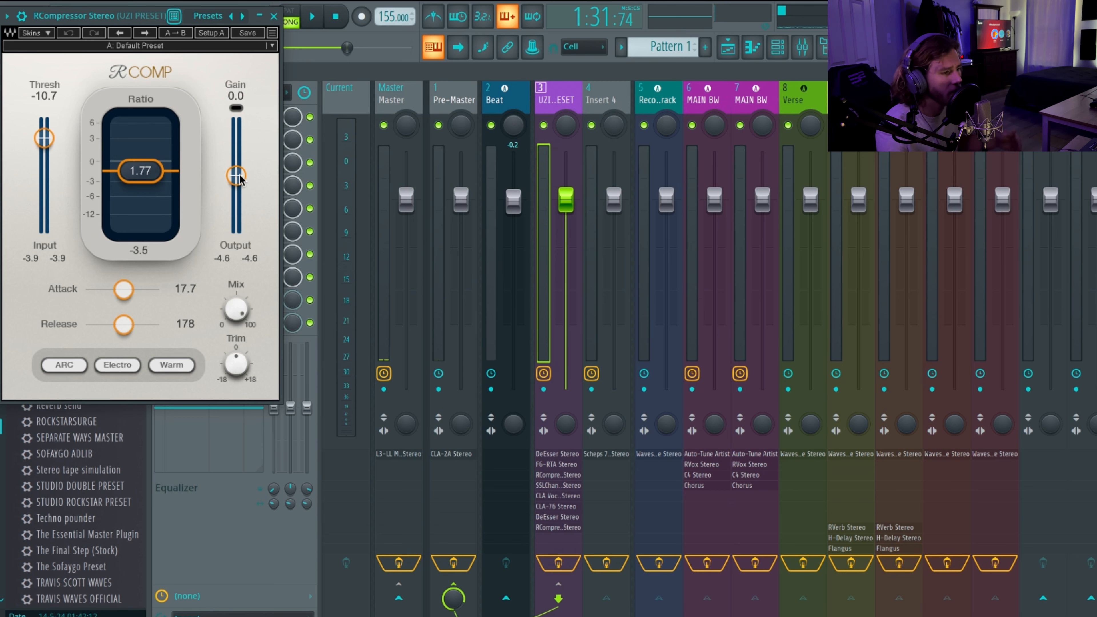
pyautogui.moveTo(236, 176); pyautogui.dragTo(236, 200)
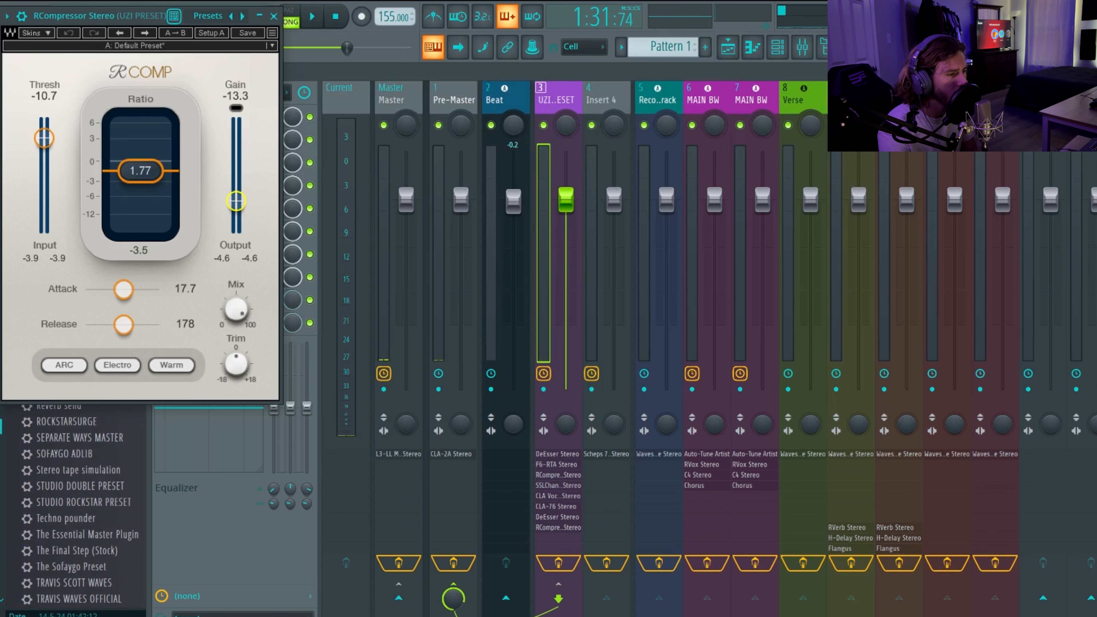
# Undo the last gain change on the final RCompressor of UZI PRESET and close the plugin
pyautogui.click(68, 33)
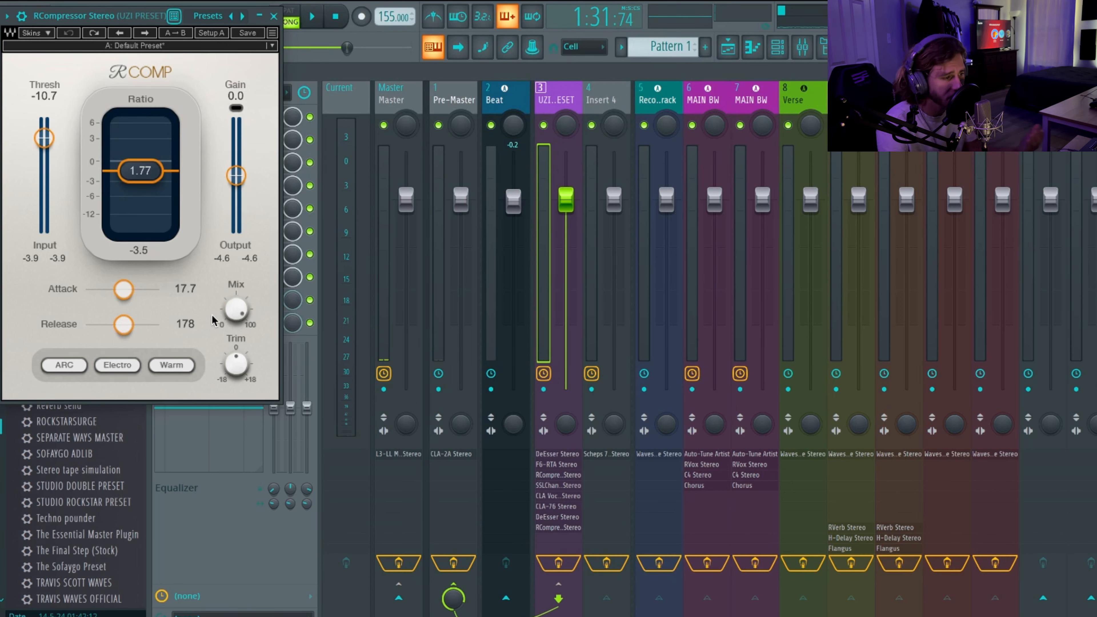
pyautogui.click(274, 16)
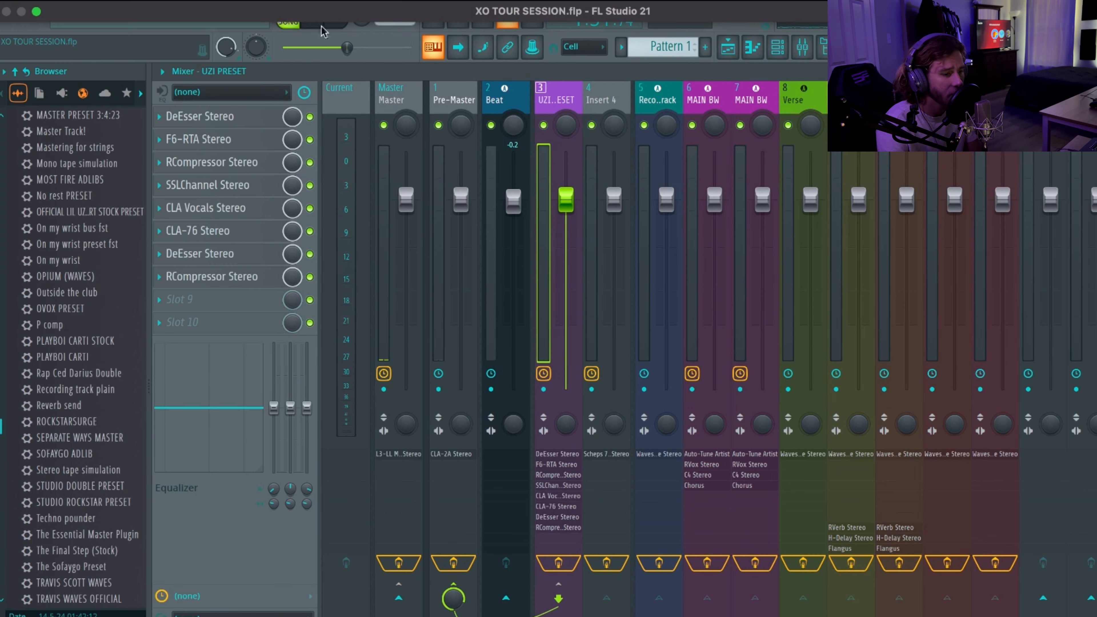
# Inspect the Auto-Tune Artist and RVox settings on the first MAIN BW track
pyautogui.click(711, 128)
pyautogui.click(208, 116)
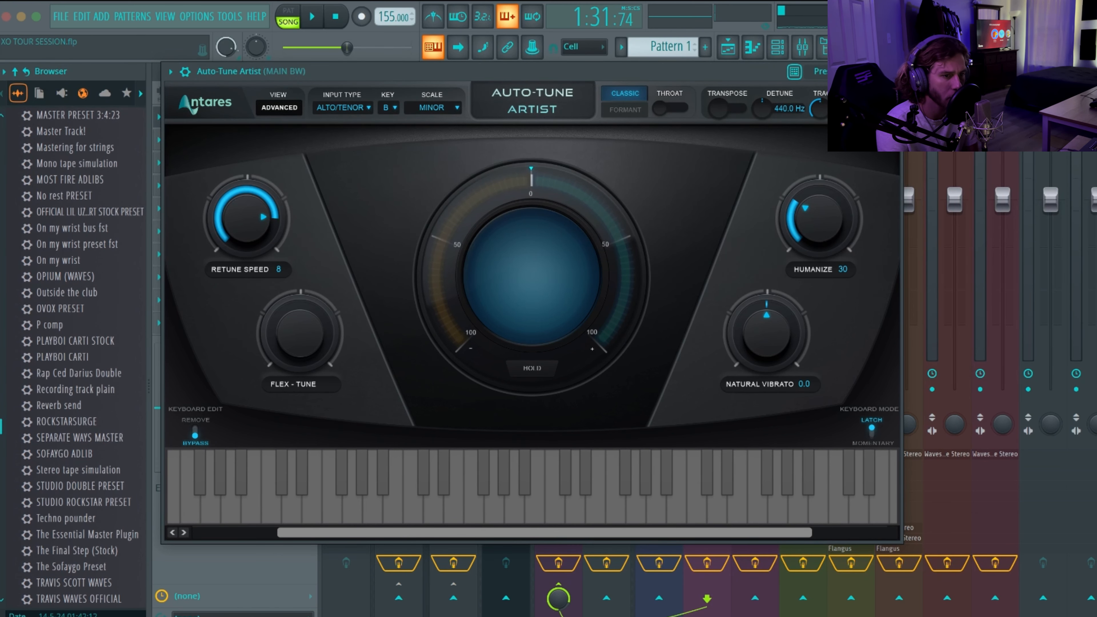
pyautogui.click(894, 71)
pyautogui.click(243, 139)
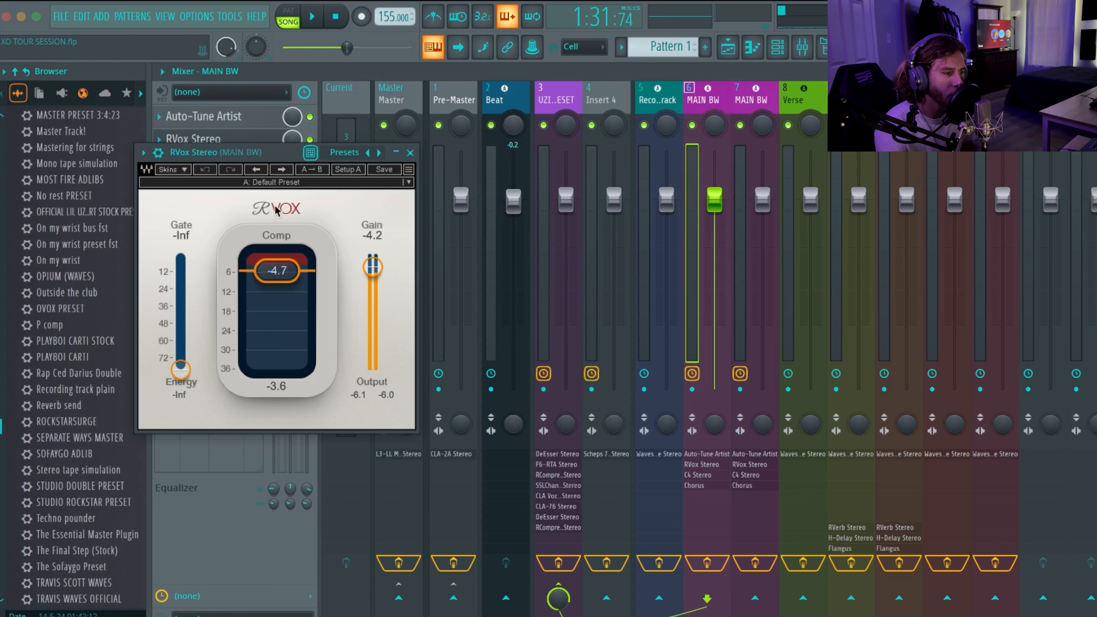
pyautogui.click(411, 152)
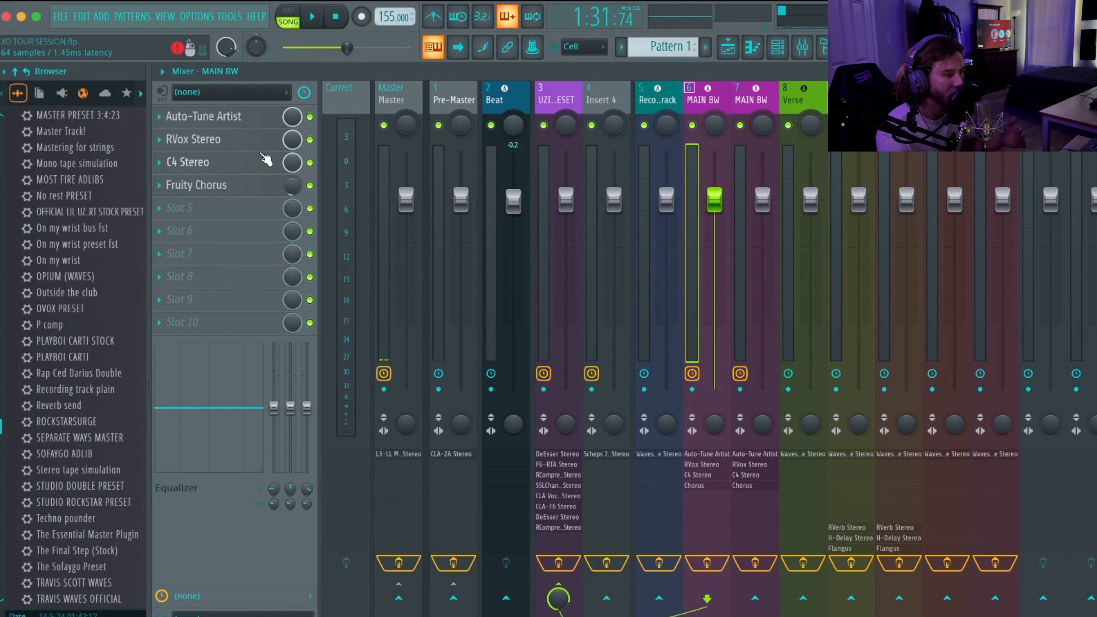
pyautogui.click(229, 139)
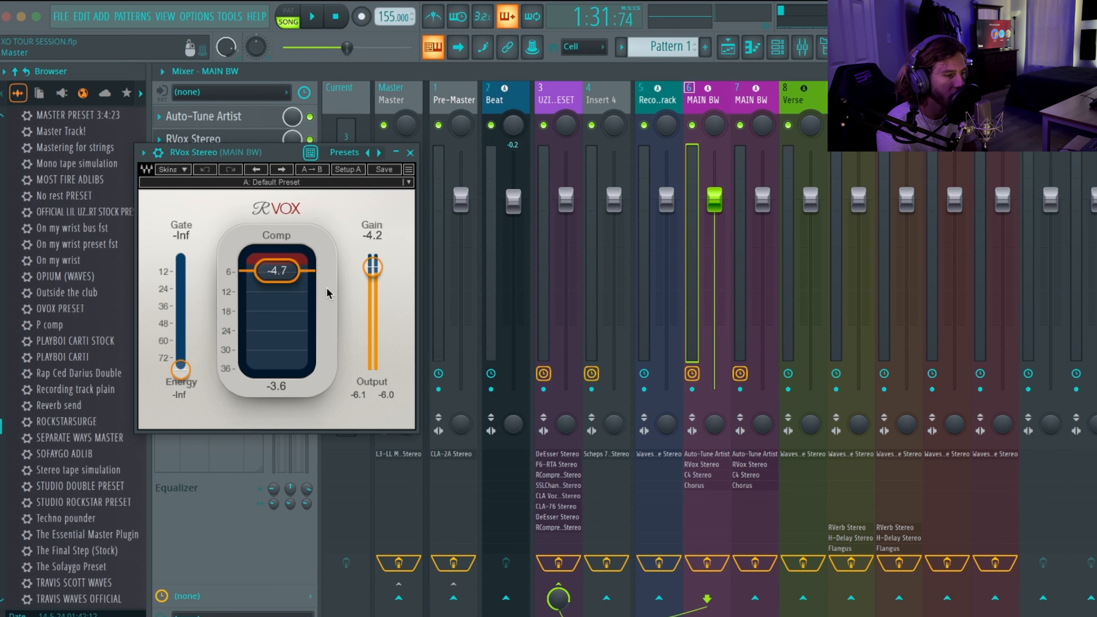
pyautogui.click(410, 152)
# Inspect the C4 multiband settings on MAIN BW and locate Pop vocal in its factory presets
pyautogui.click(225, 163)
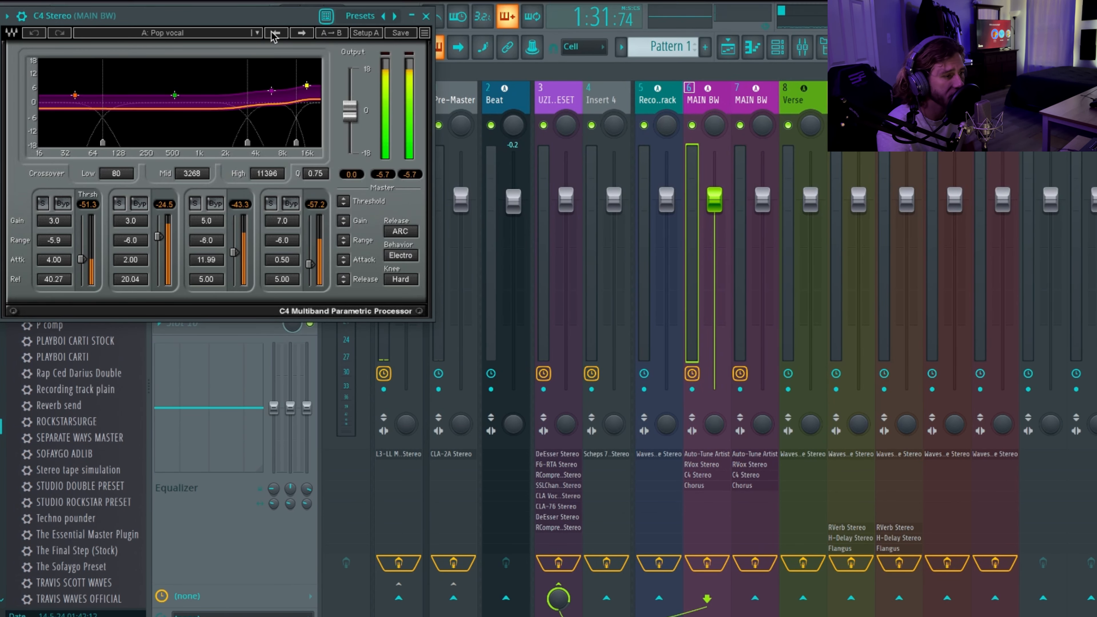
pyautogui.click(257, 33)
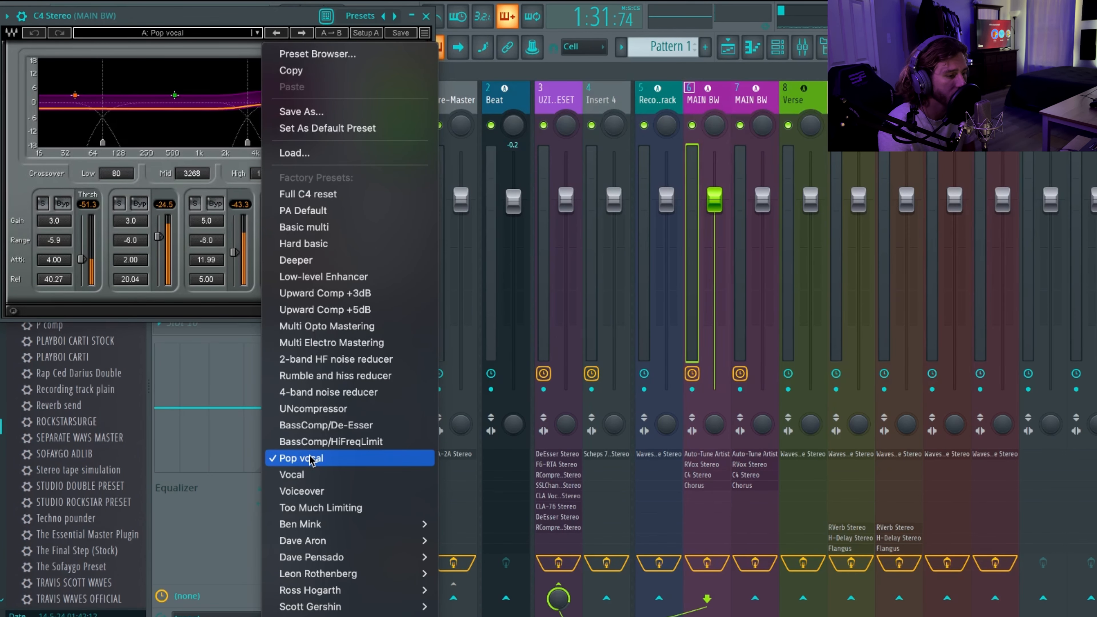
pyautogui.click(433, 8)
pyautogui.click(426, 16)
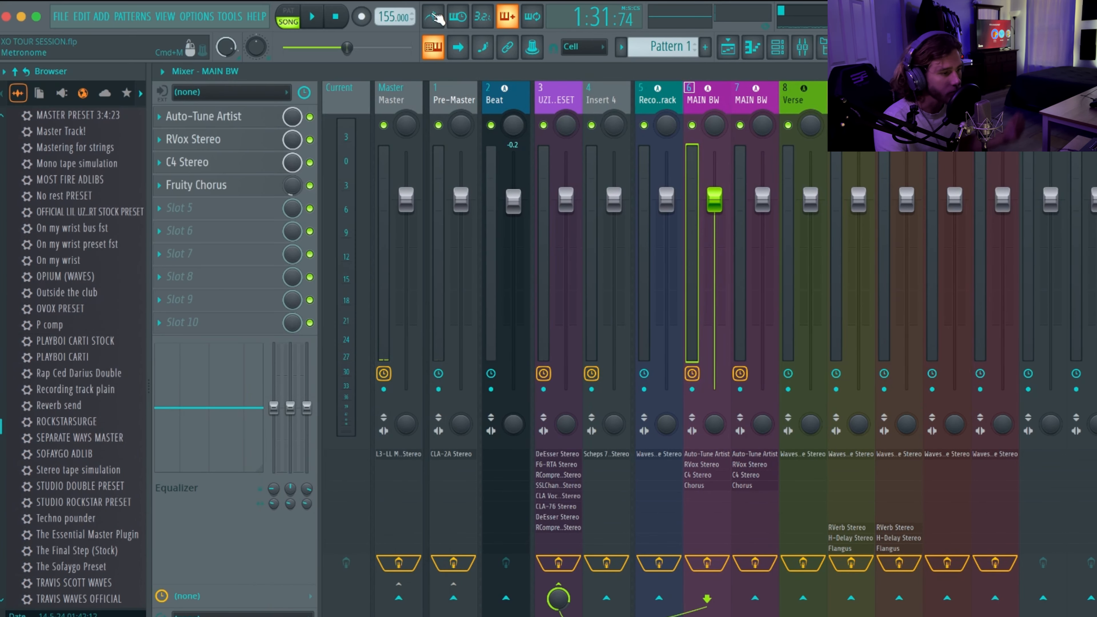
# Check the Fruity Chorus settings and its mix level in the MAIN BW effect chain
pyautogui.click(241, 186)
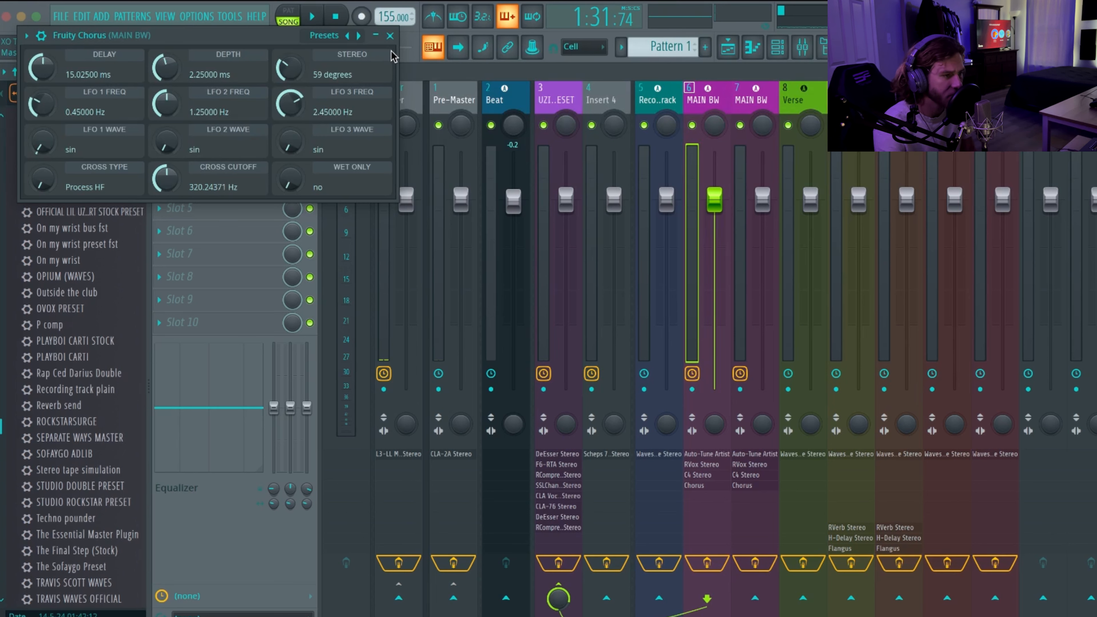
pyautogui.click(390, 35)
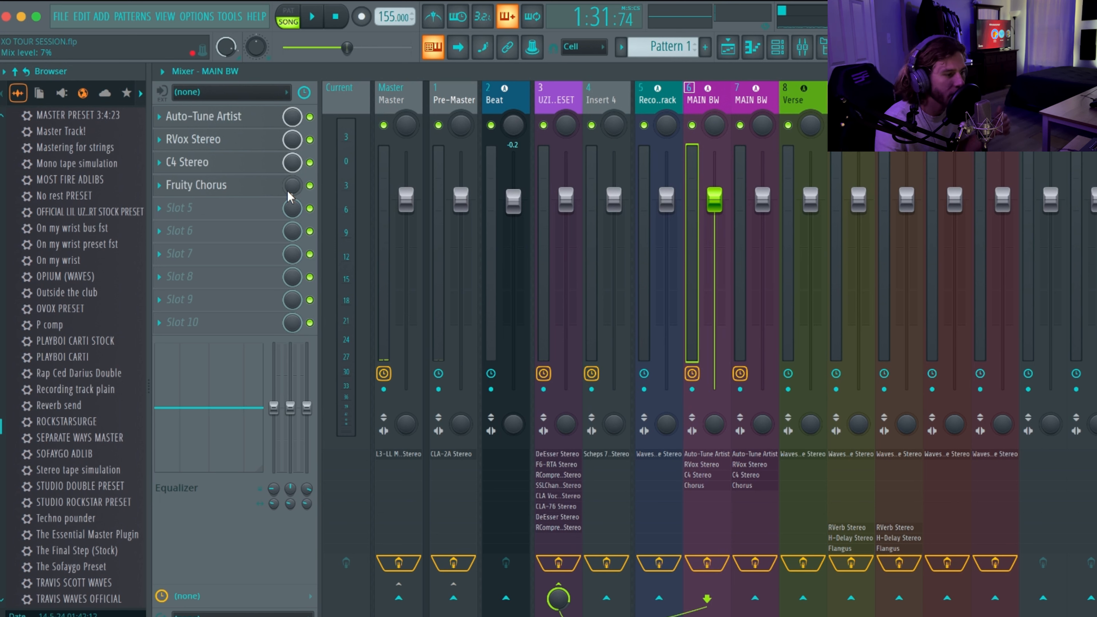
pyautogui.moveTo(287, 190); pyautogui.dragTo(287, 164)
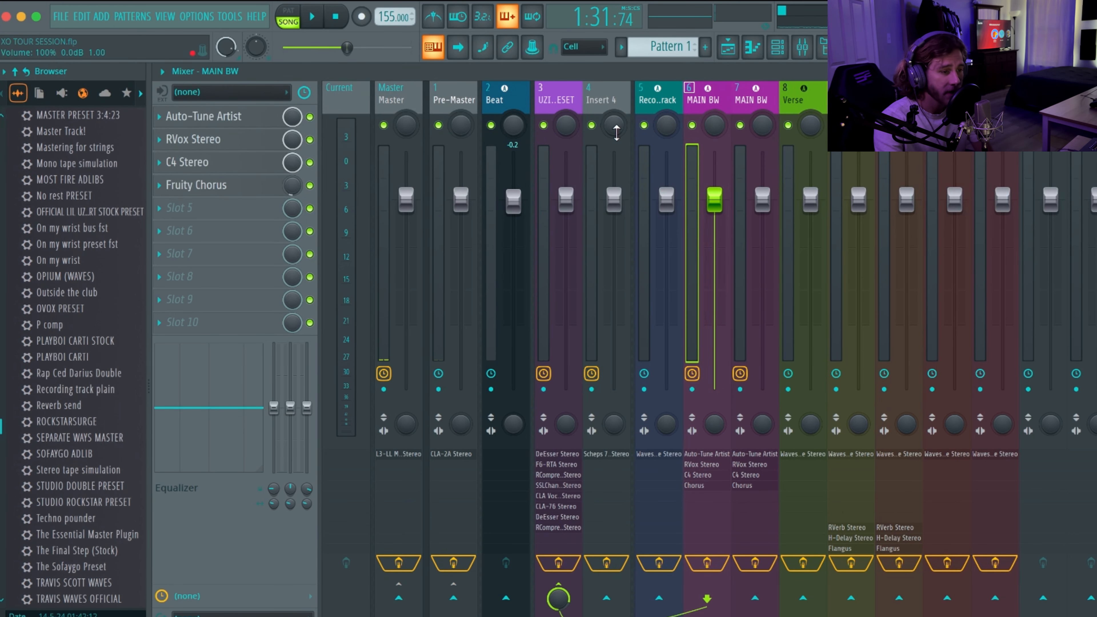
# Inspect the Scheps 73 preamp and EQ settings on the Insert 4 track, including the low band
pyautogui.click(607, 454)
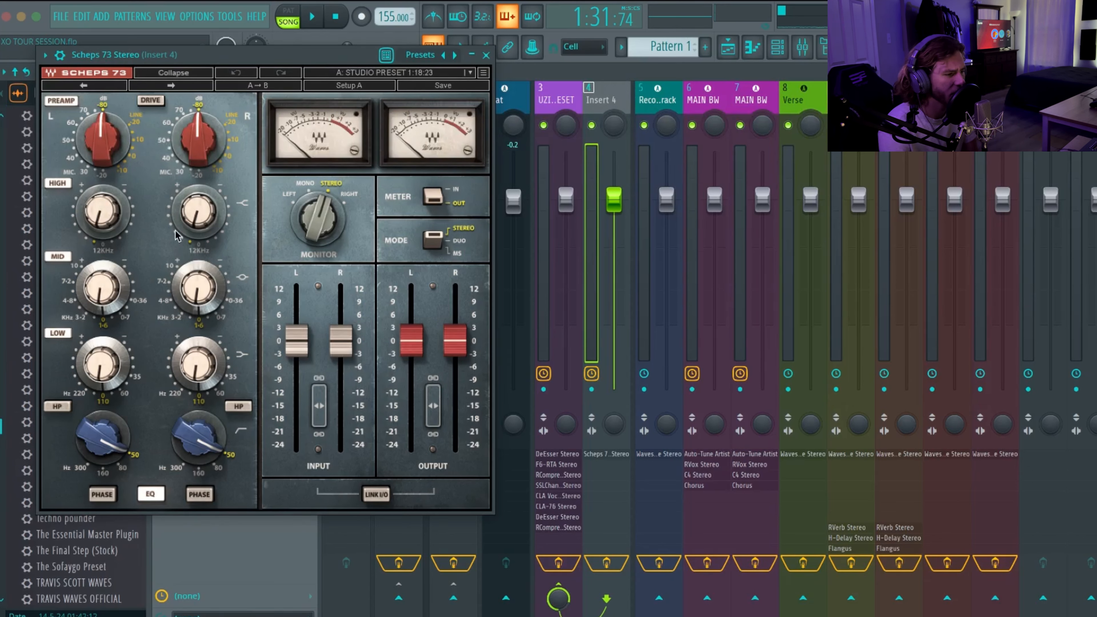
pyautogui.moveTo(199, 355)
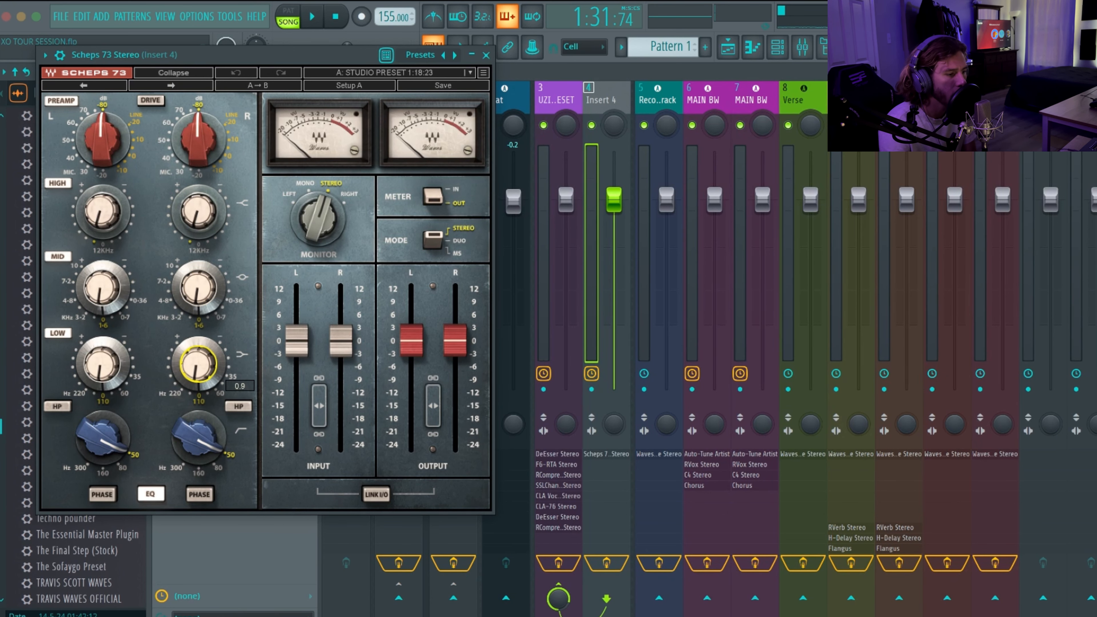
pyautogui.click(487, 55)
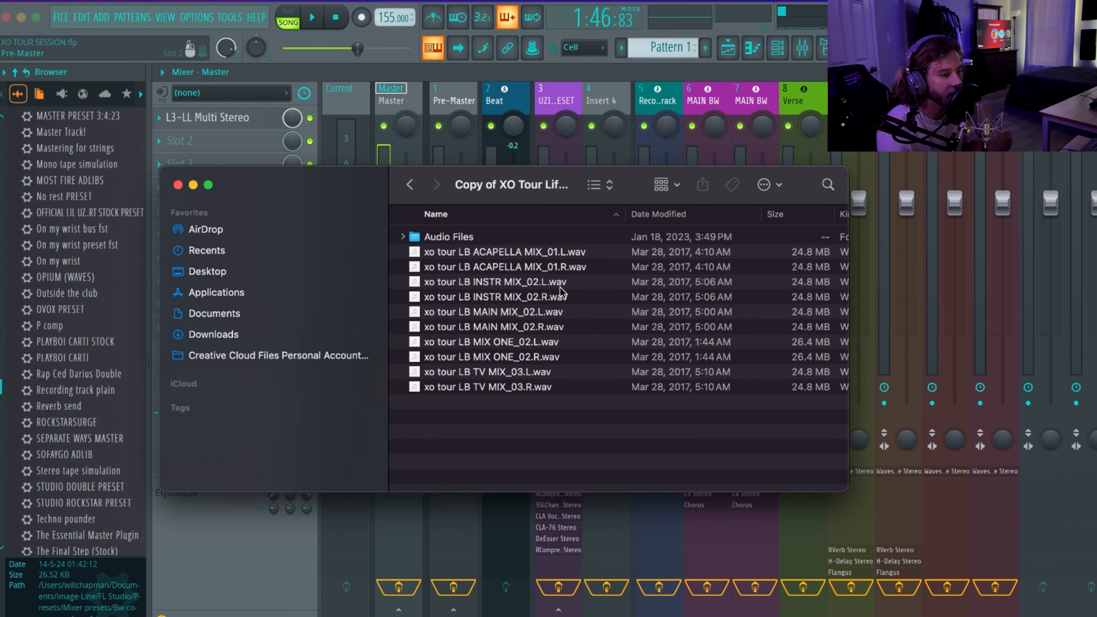
# Open the Audio Files folder in Finder and look through the recorded vocal takes
pyautogui.doubleClick(469, 237)
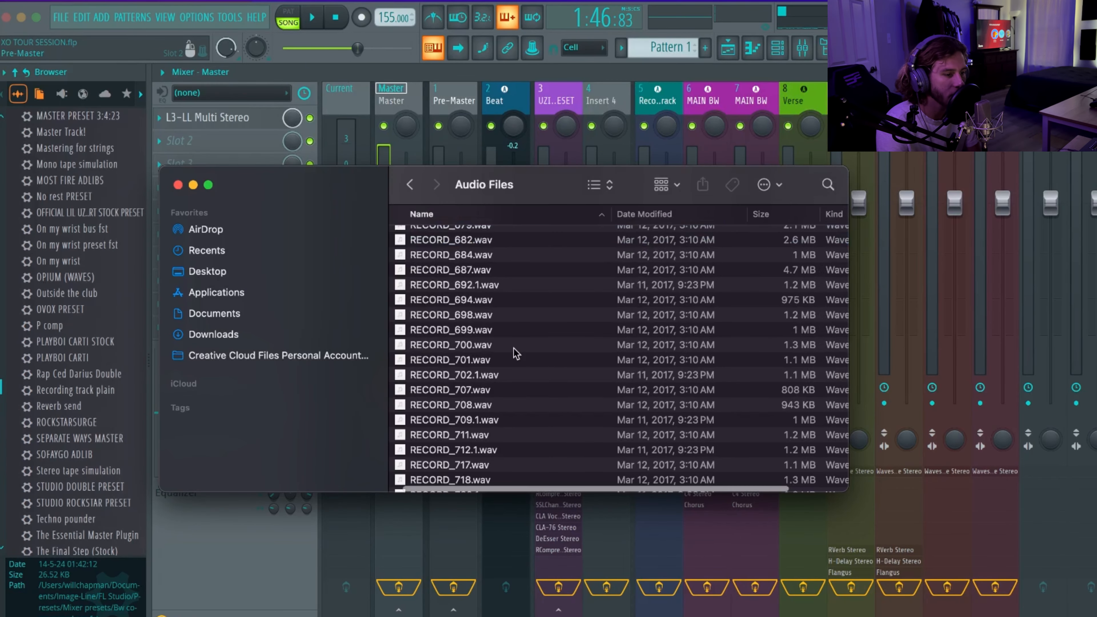
pyautogui.scroll(-15, 514, 350)
pyautogui.scroll(20, 516, 355)
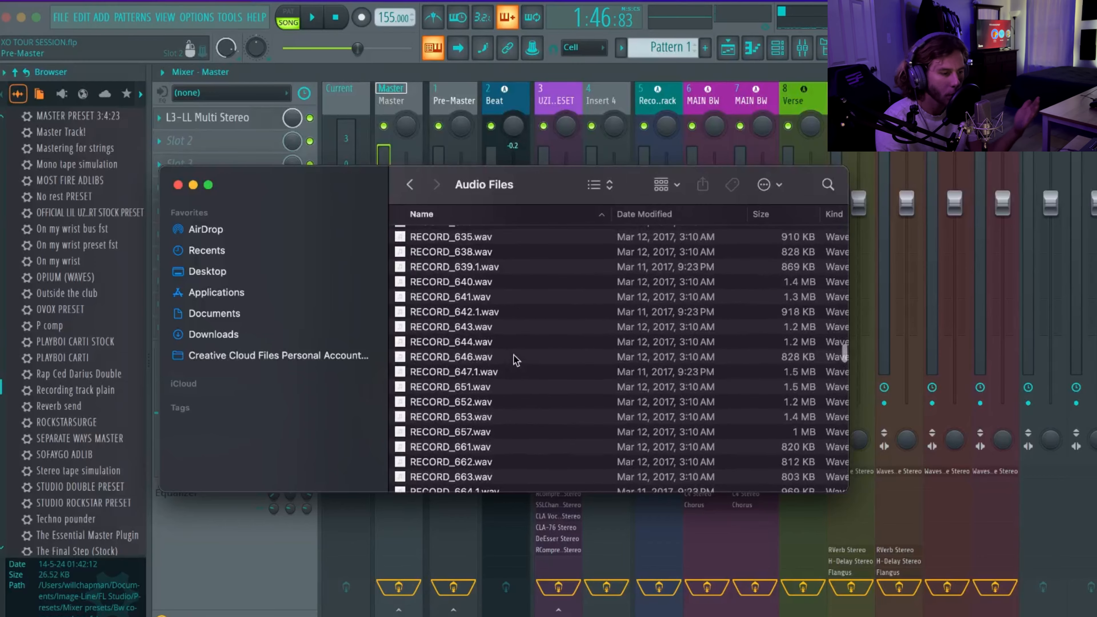
pyautogui.scroll(10, 516, 360)
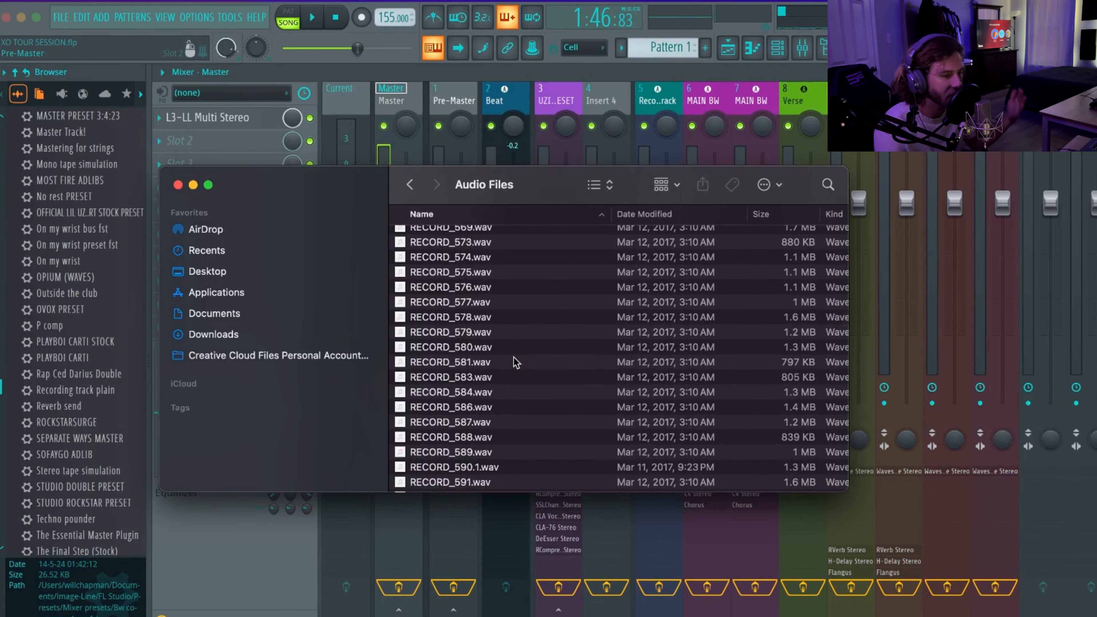
pyautogui.scroll(10, 516, 365)
pyautogui.scroll(10, 516, 368)
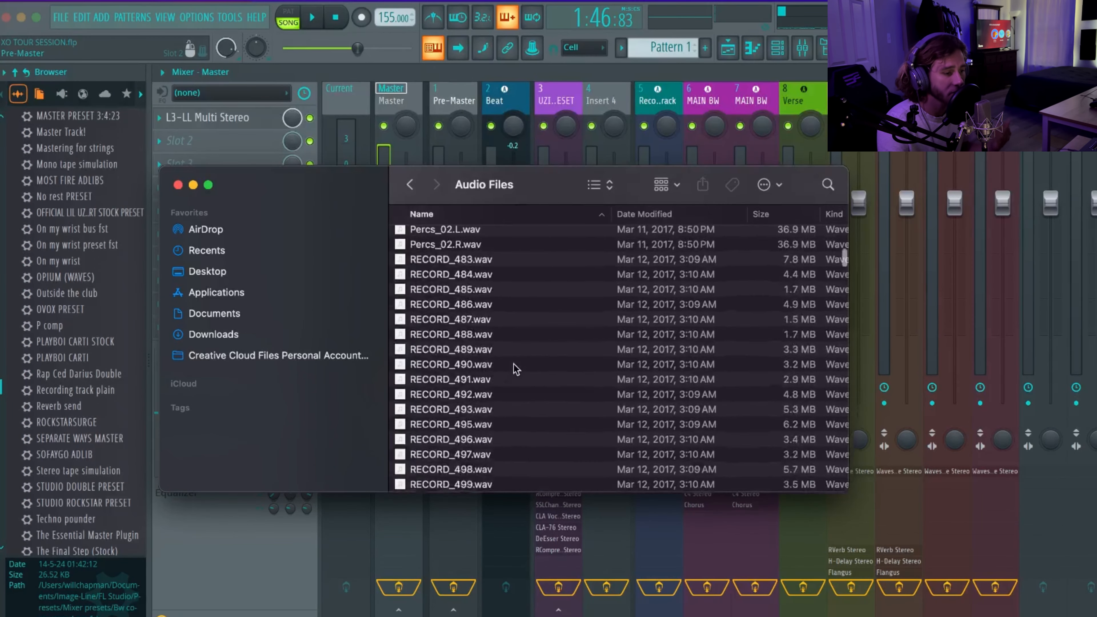
pyautogui.scroll(-15, 516, 369)
pyautogui.scroll(-2, 516, 368)
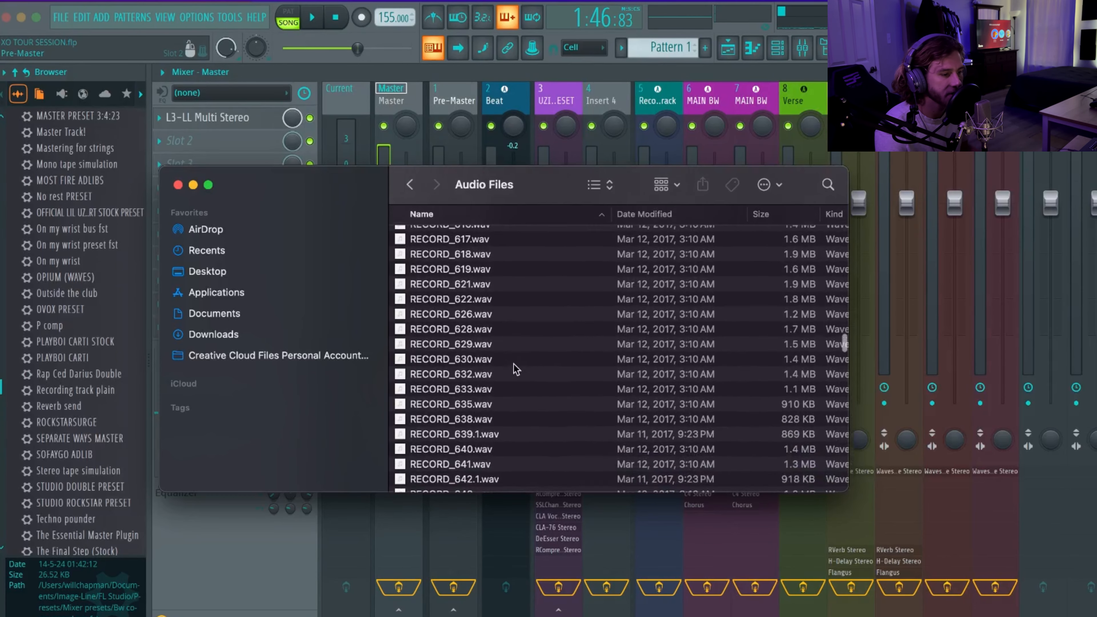
# Preview the audio of RECORD_629.wav, RECORD_630.wav and RECORD_639.1.wav
pyautogui.click(516, 365)
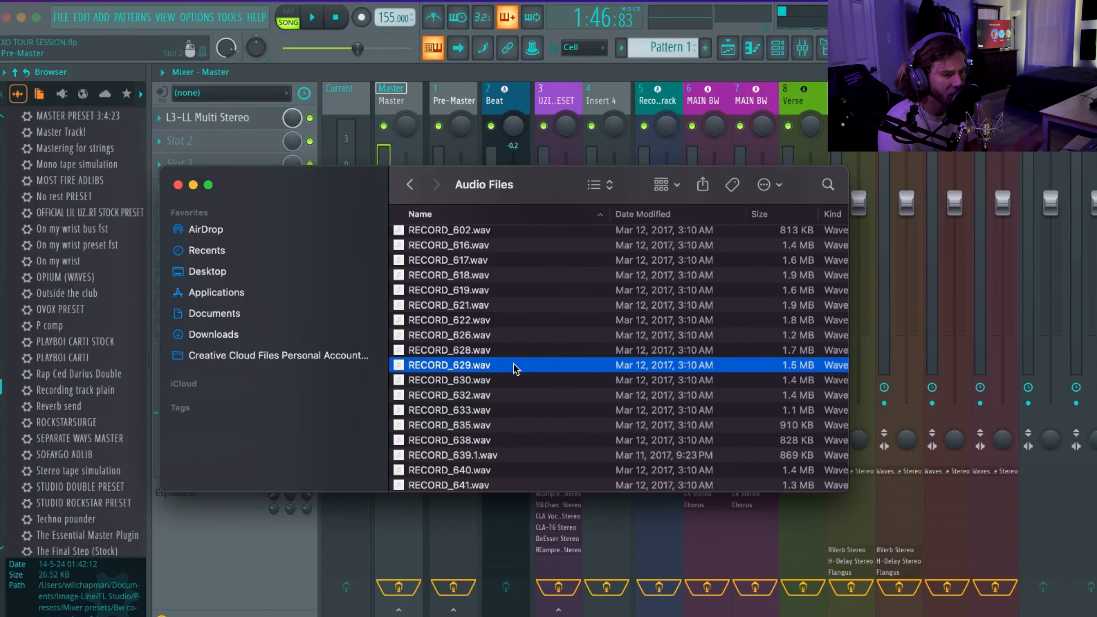
pyautogui.press('space')
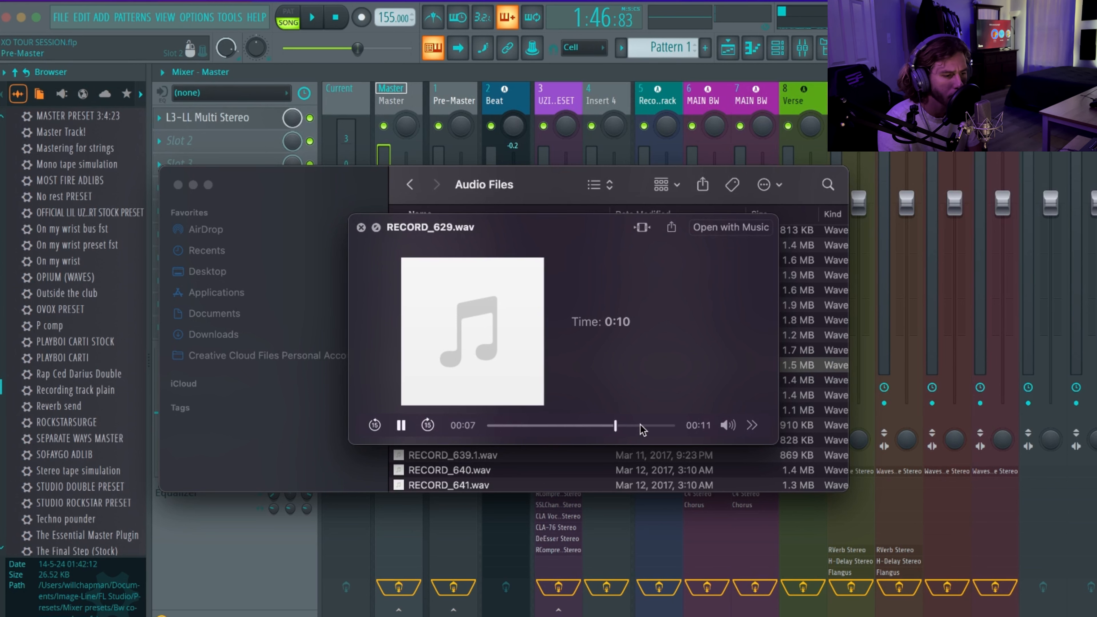
pyautogui.click(361, 227)
pyautogui.click(501, 381)
pyautogui.press('space')
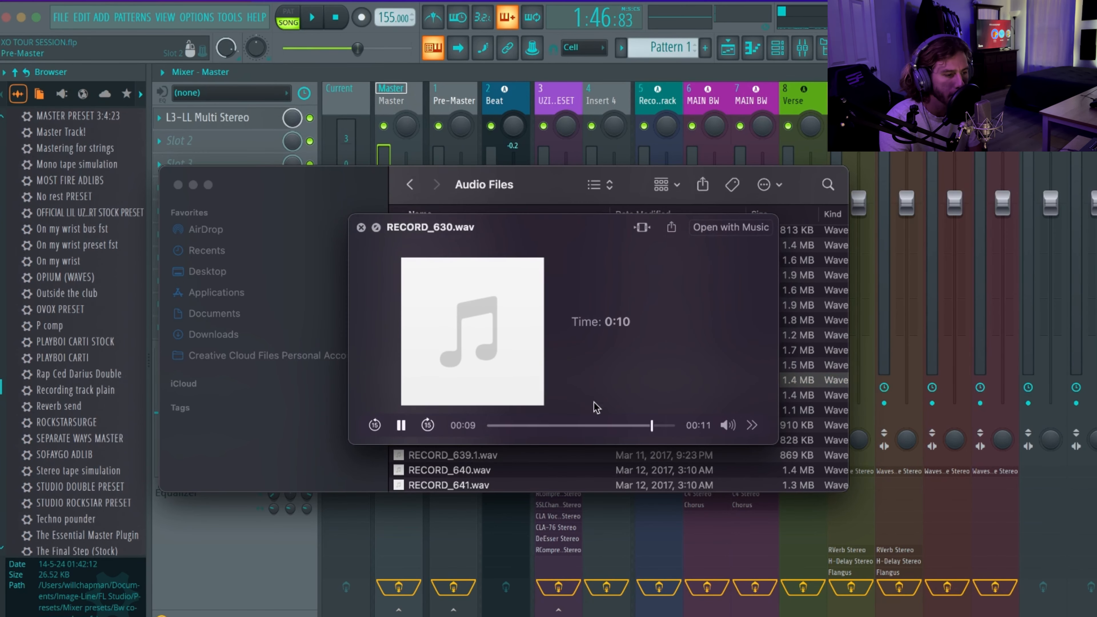
pyautogui.click(361, 228)
pyautogui.click(521, 456)
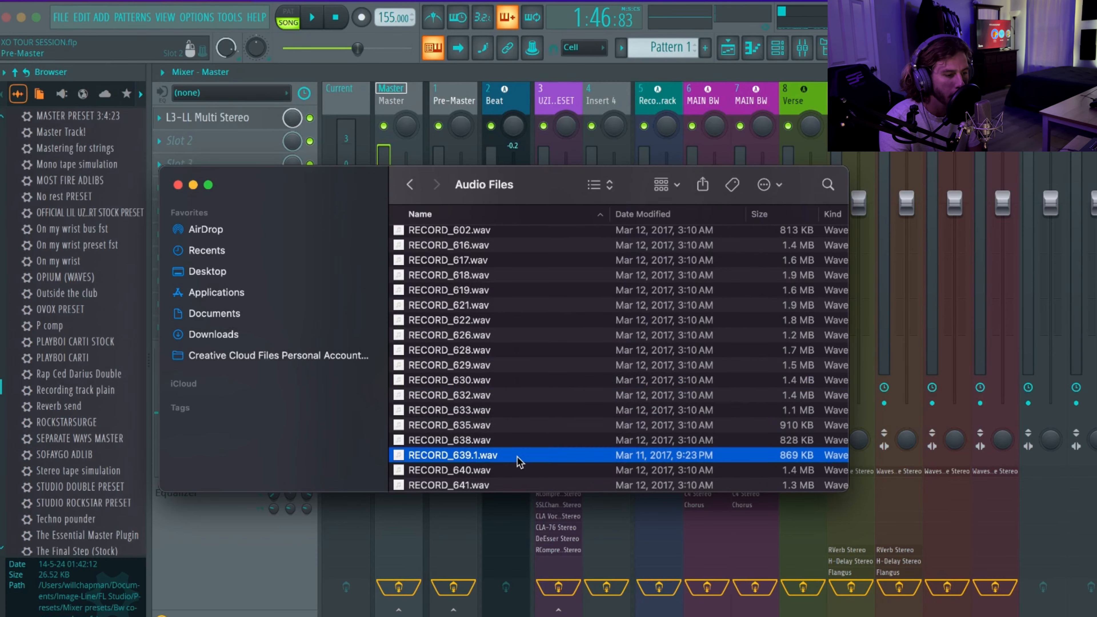
pyautogui.press('space')
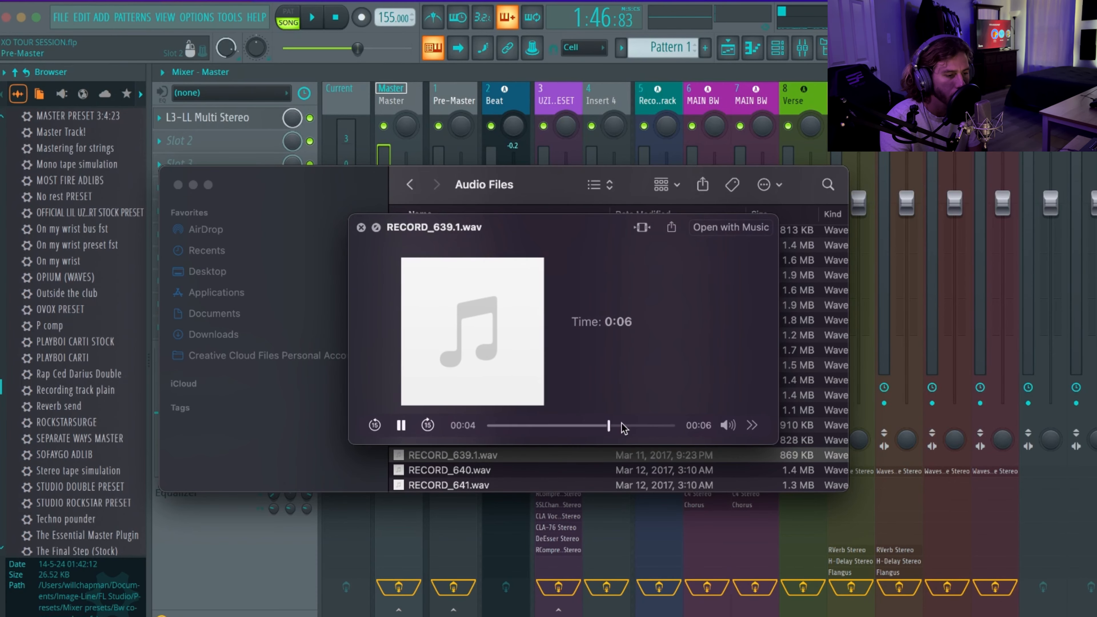
pyautogui.click(361, 227)
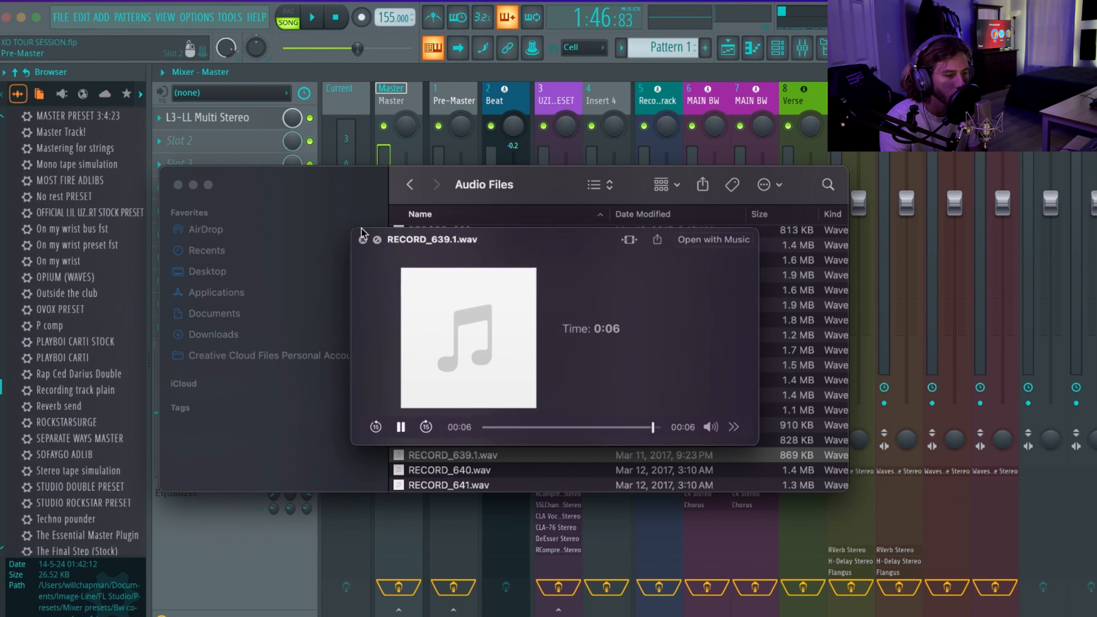
# Preview RECORD_733.wav and the later part of RECORD_740.wav, and close the Finder window
pyautogui.scroll(-10, 561, 427)
pyautogui.click(558, 419)
pyautogui.press('space')
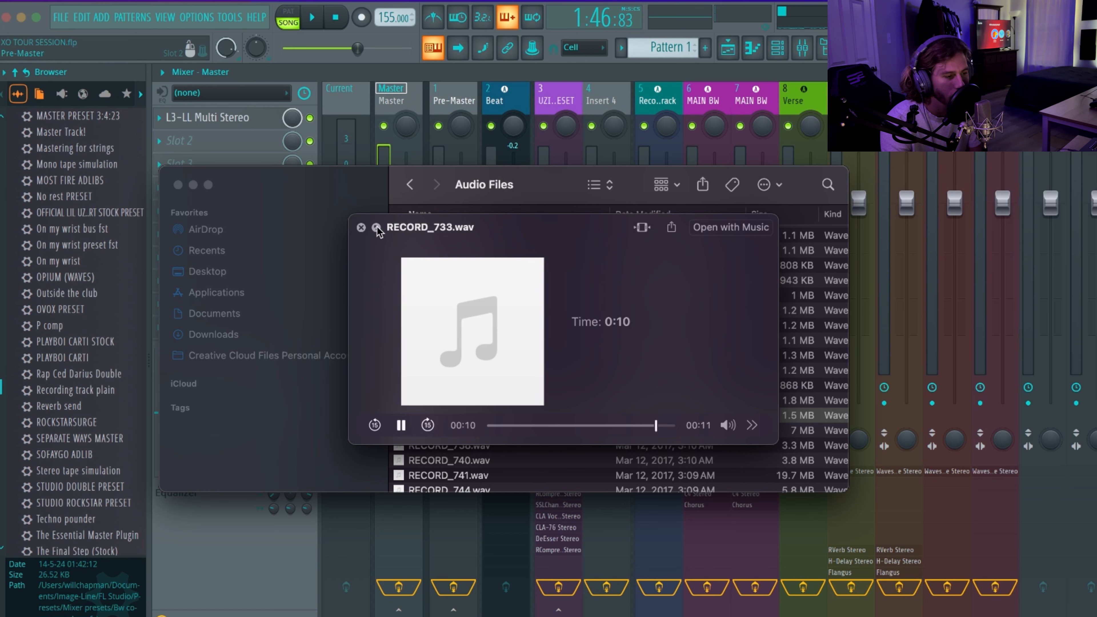
pyautogui.click(361, 228)
pyautogui.click(598, 460)
pyautogui.press('space')
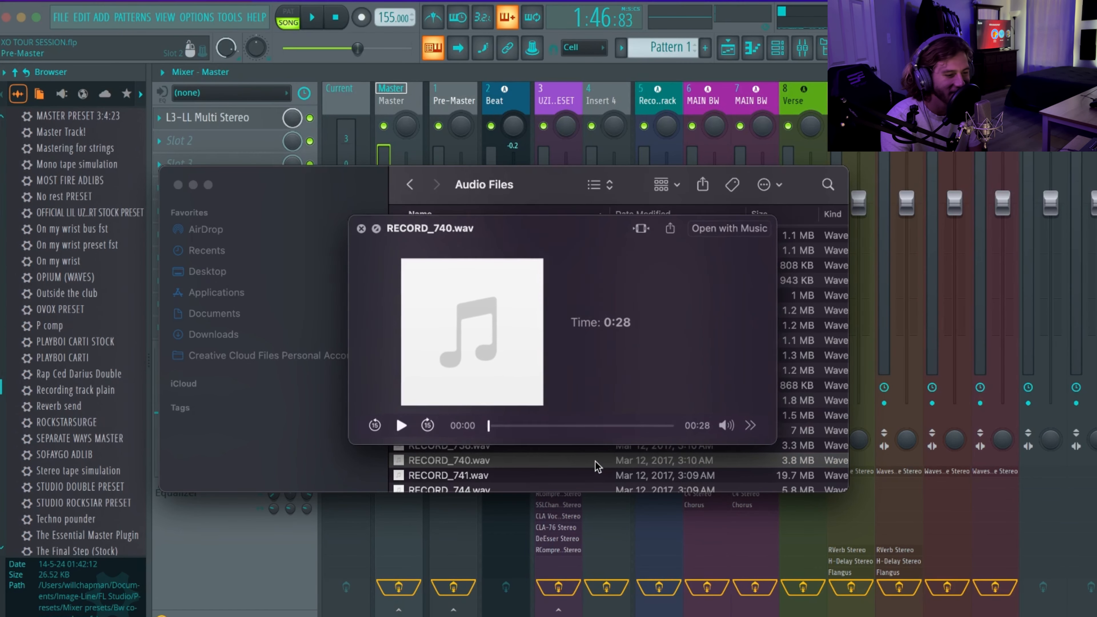
pyautogui.click(602, 425)
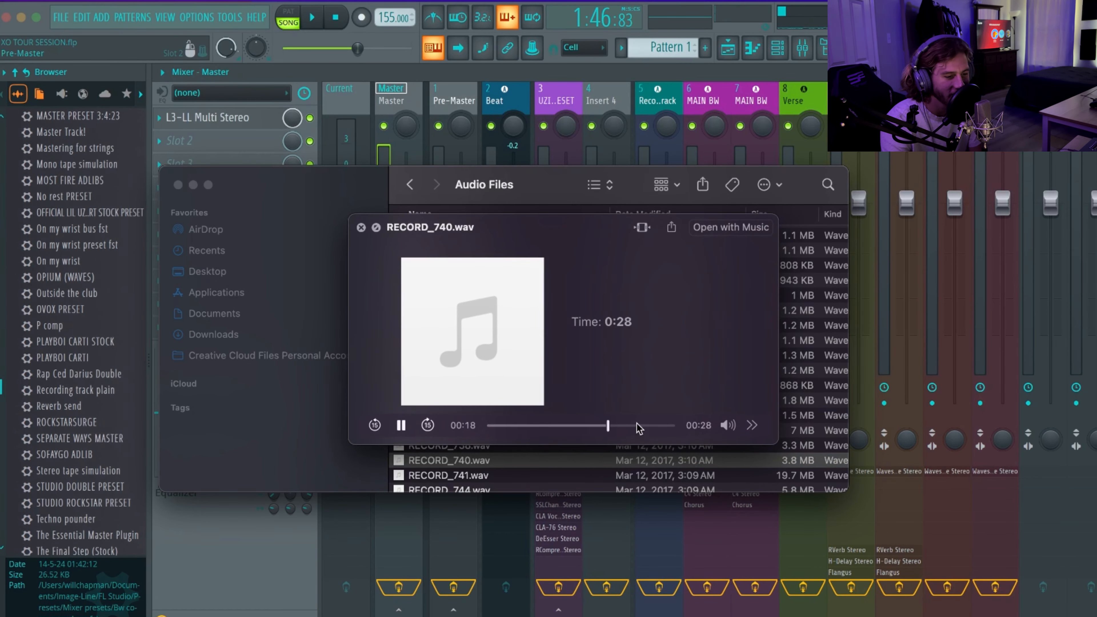
pyautogui.click(361, 227)
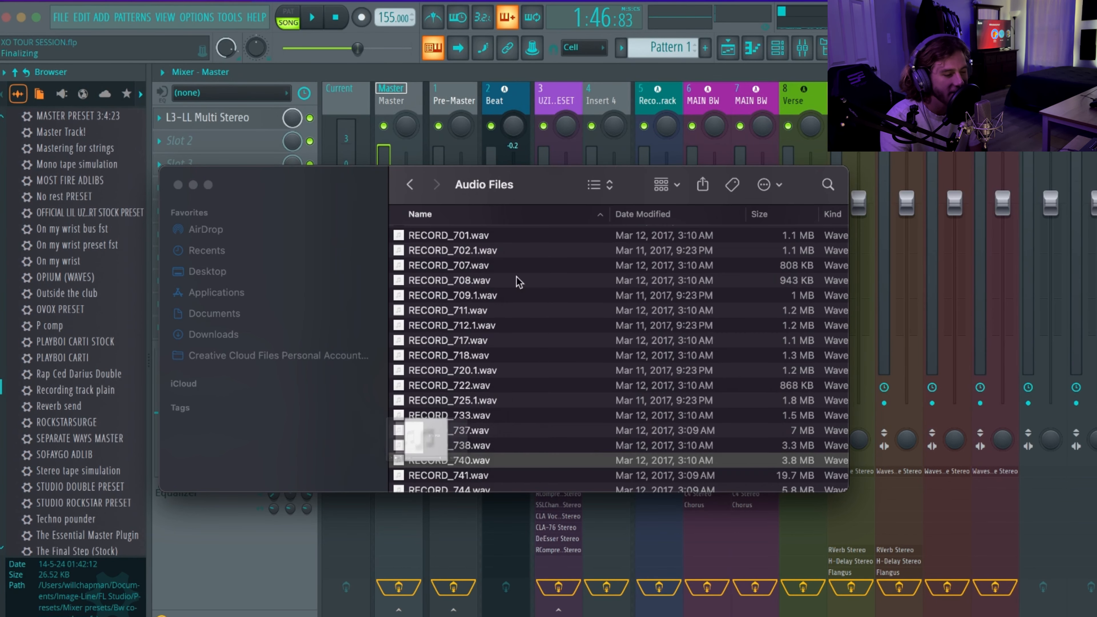
pyautogui.click(177, 185)
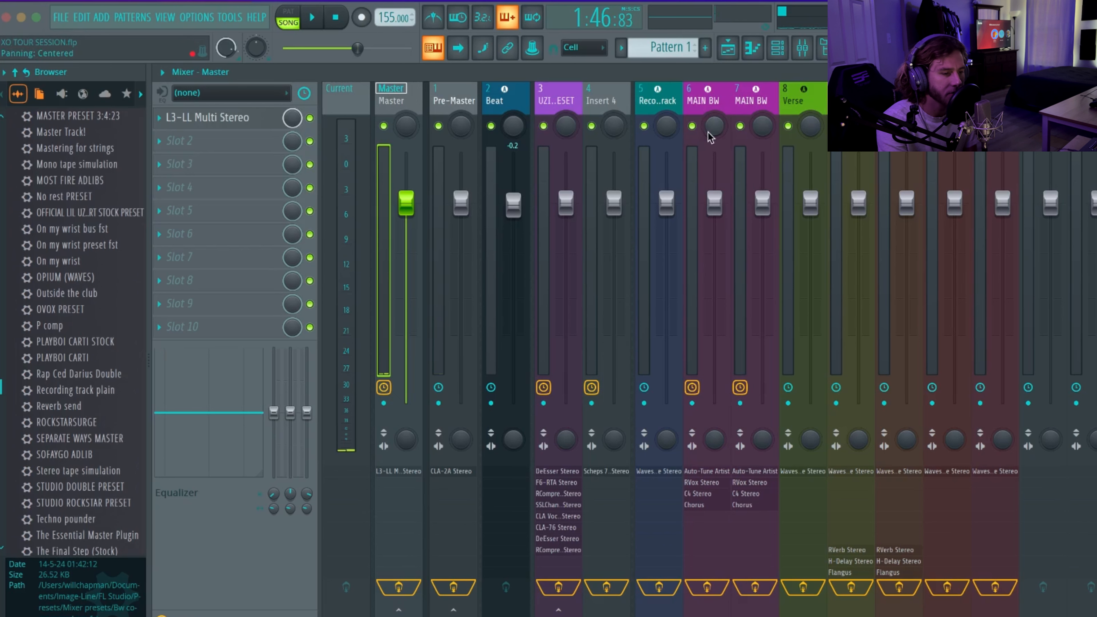
# Bypass all effects on the UZI PRESET track and the first MAIN BW track
pyautogui.click(704, 173)
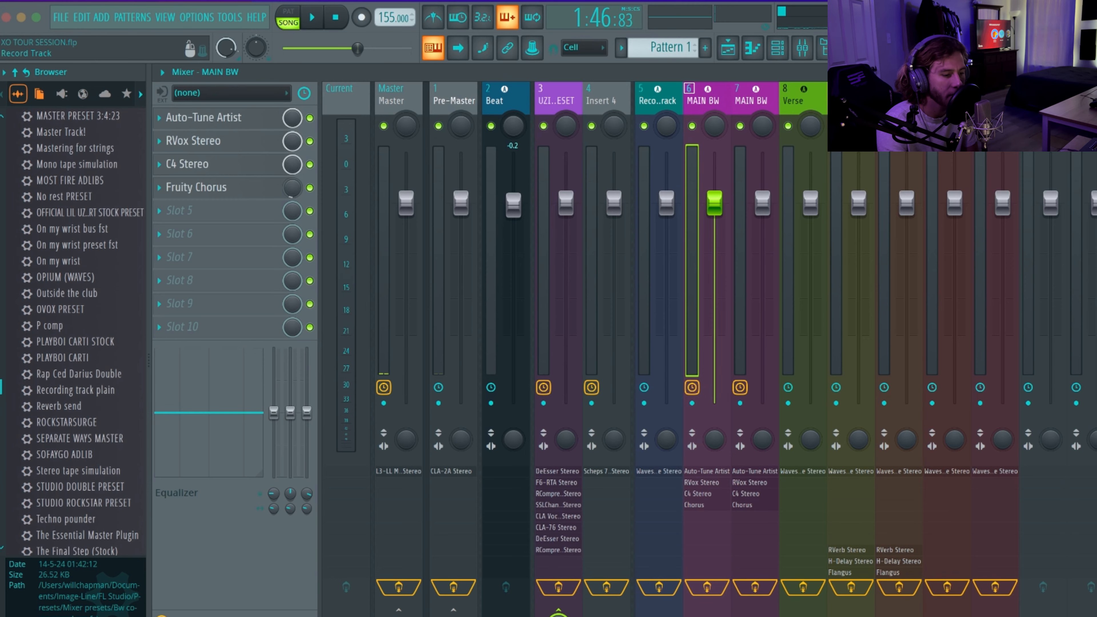
pyautogui.click(558, 587)
pyautogui.click(707, 587)
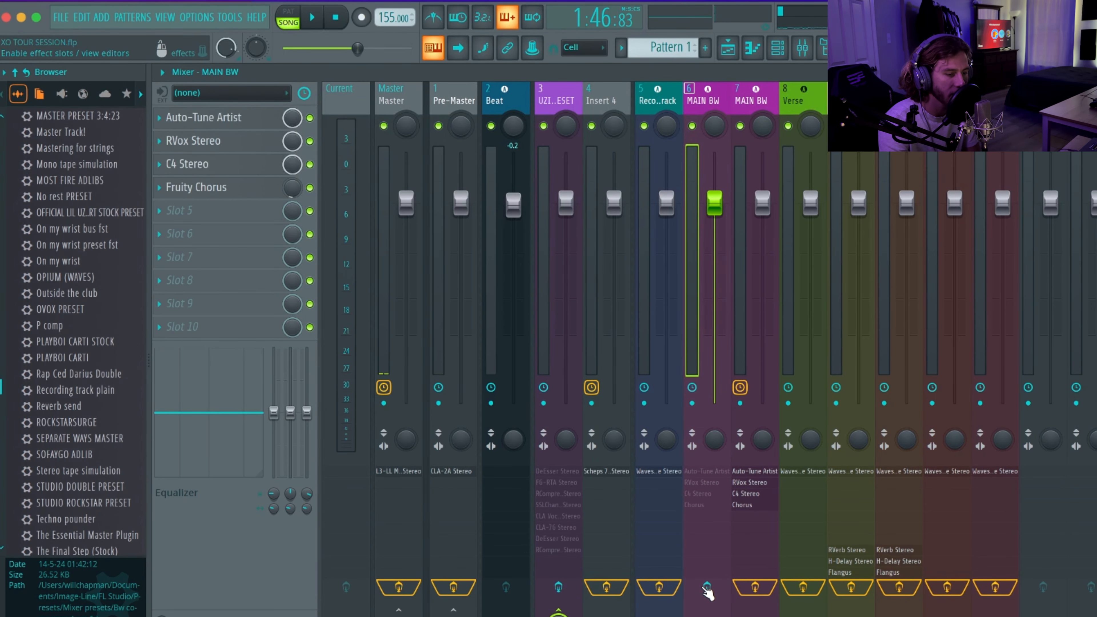
# Show the playlist and place the song position at bar 72, over the RECORD_712.1 clip
pyautogui.press('F5')
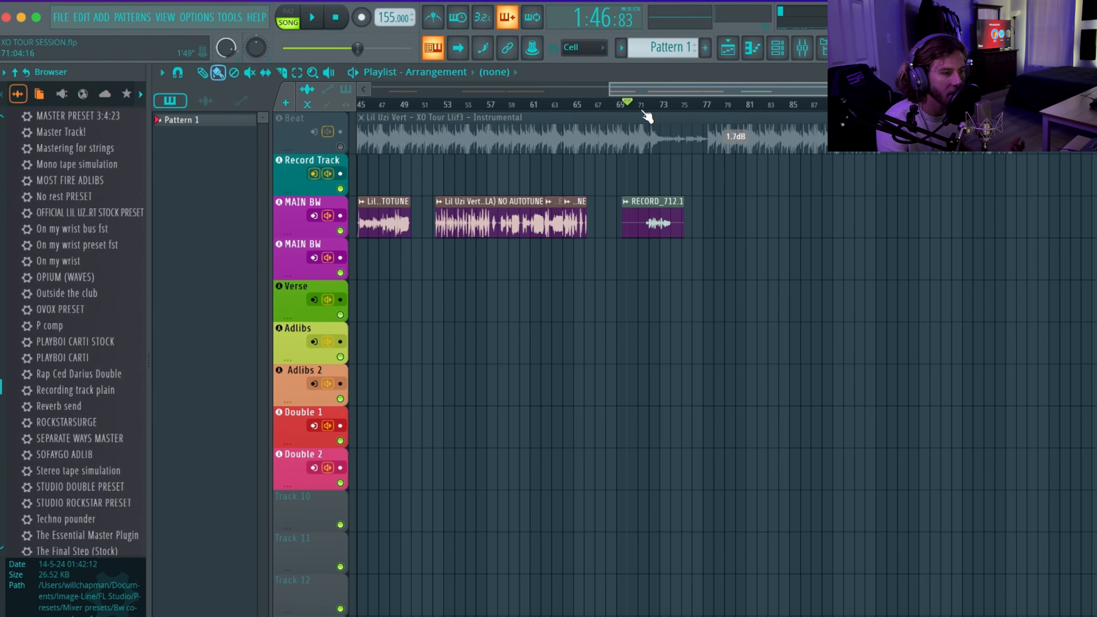
pyautogui.click(650, 103)
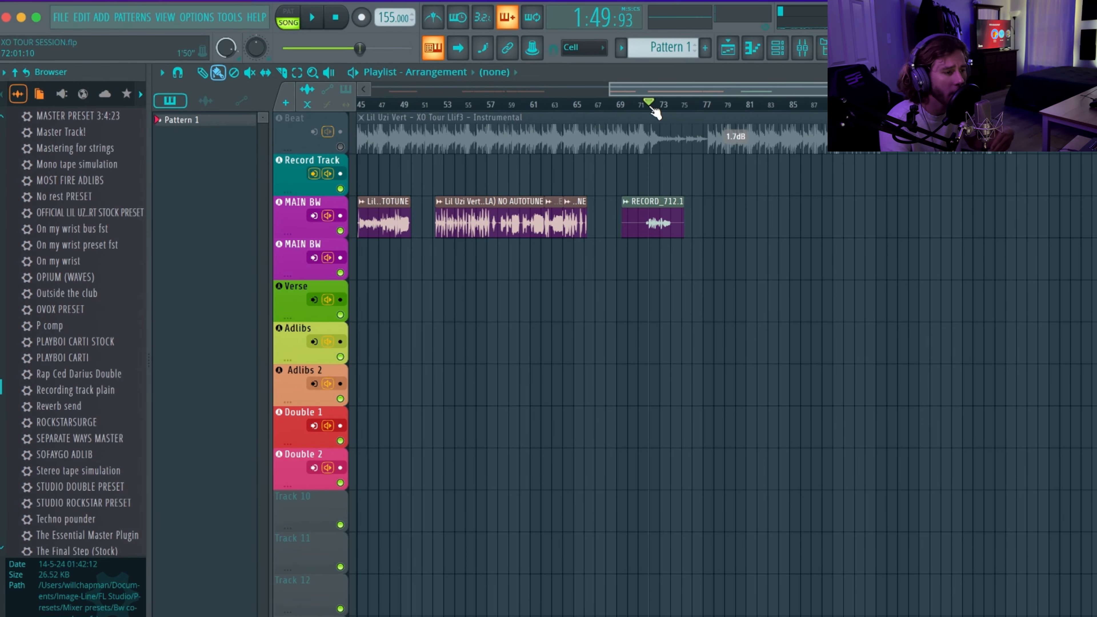
# Place the song position at bar 71 and play the RECORD_712.1 vocal without effects
pyautogui.hscroll(-6, 703, 233)
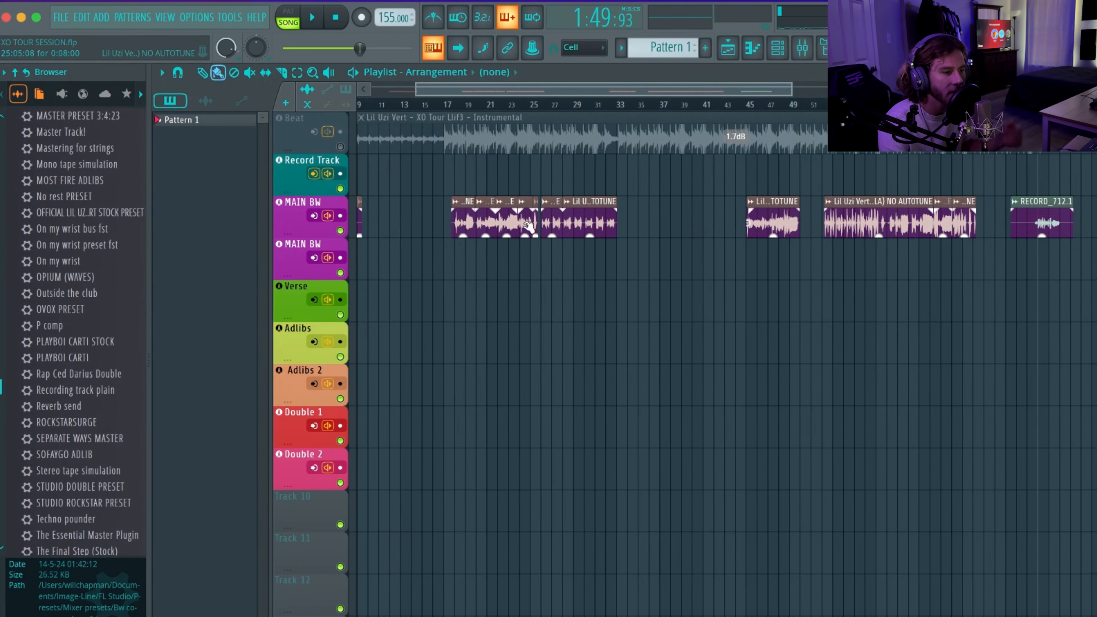
pyautogui.hscroll(-1, 548, 213)
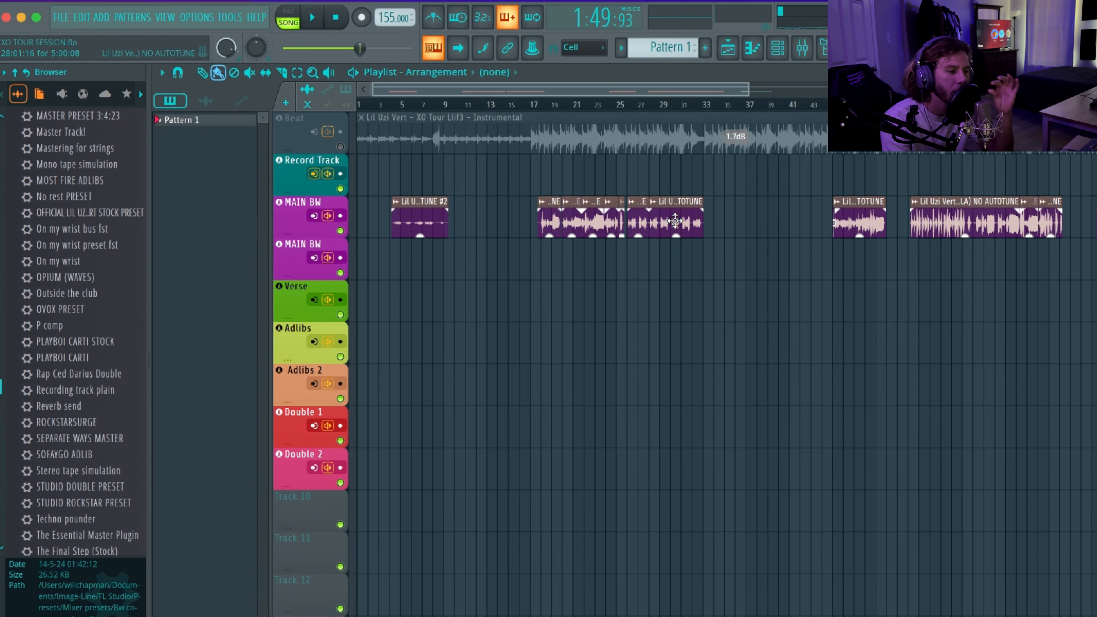
pyautogui.hscroll(10, 718, 228)
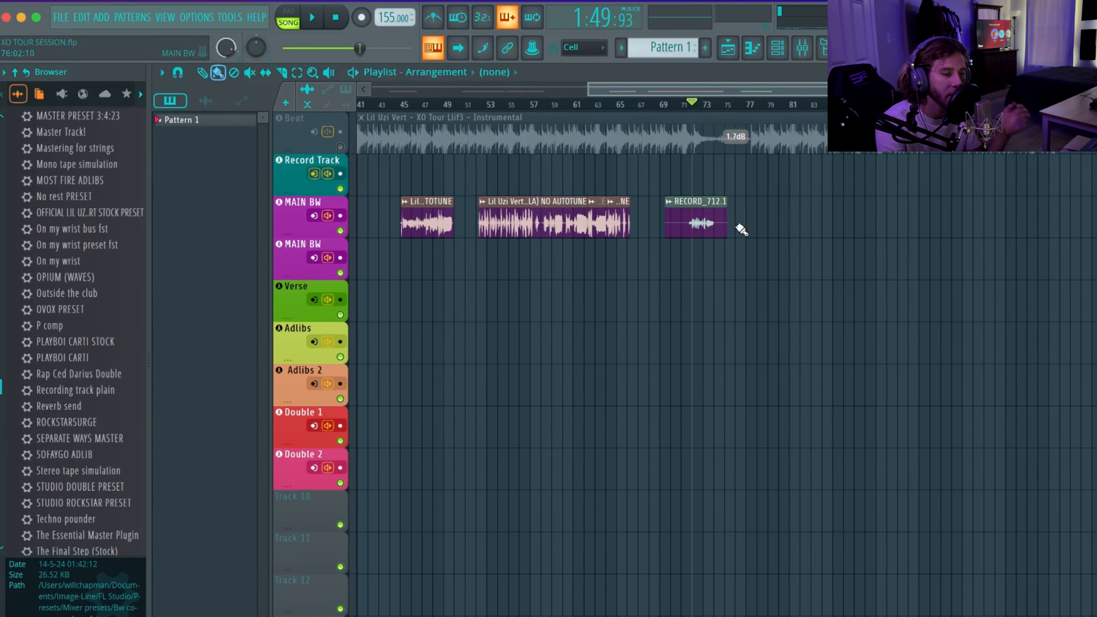
pyautogui.scroll(2, 703, 225)
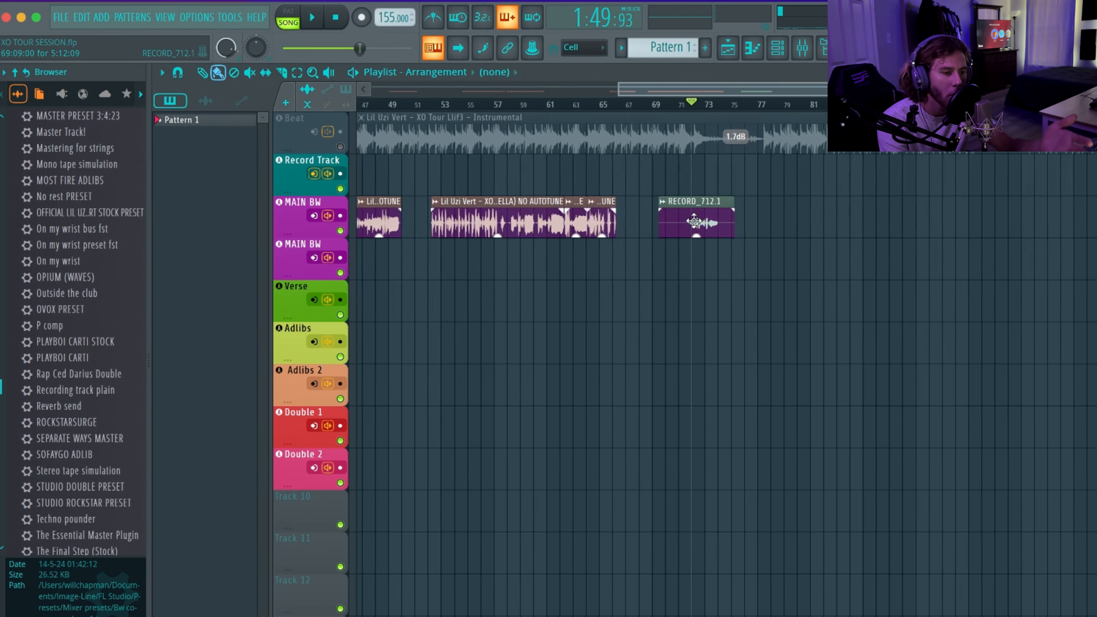
pyautogui.click(687, 106)
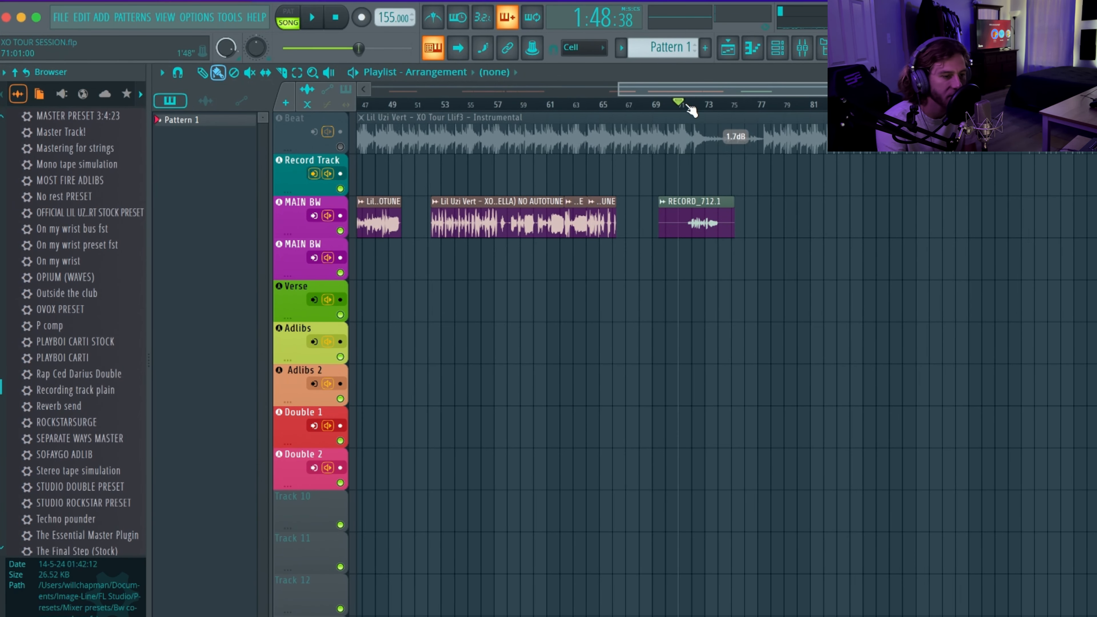
pyautogui.scroll(2, 700, 226)
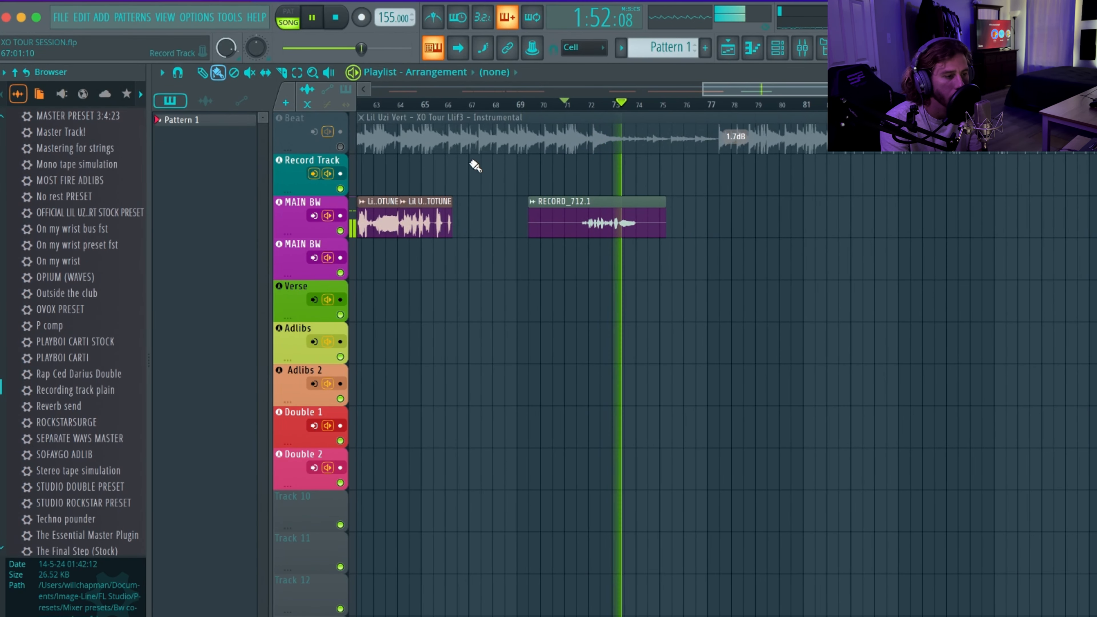
# Unmute the Beat track, reposition the song just before the RECORD_712.1 vocal in bar 71, and stop playback
pyautogui.click(340, 146)
pyautogui.click(576, 105)
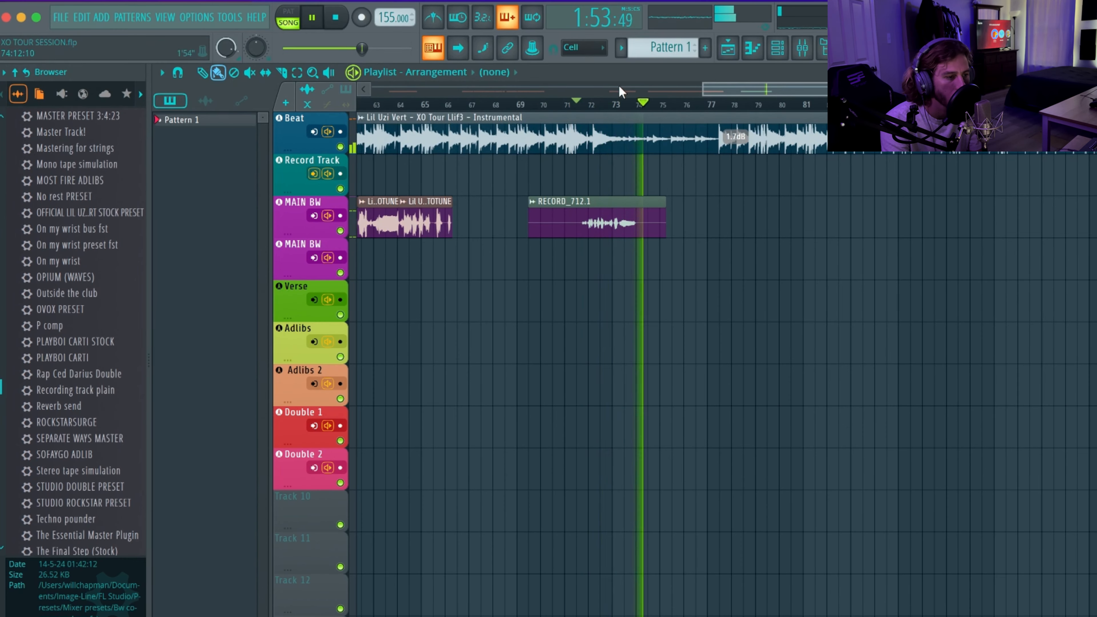
pyautogui.press('space')
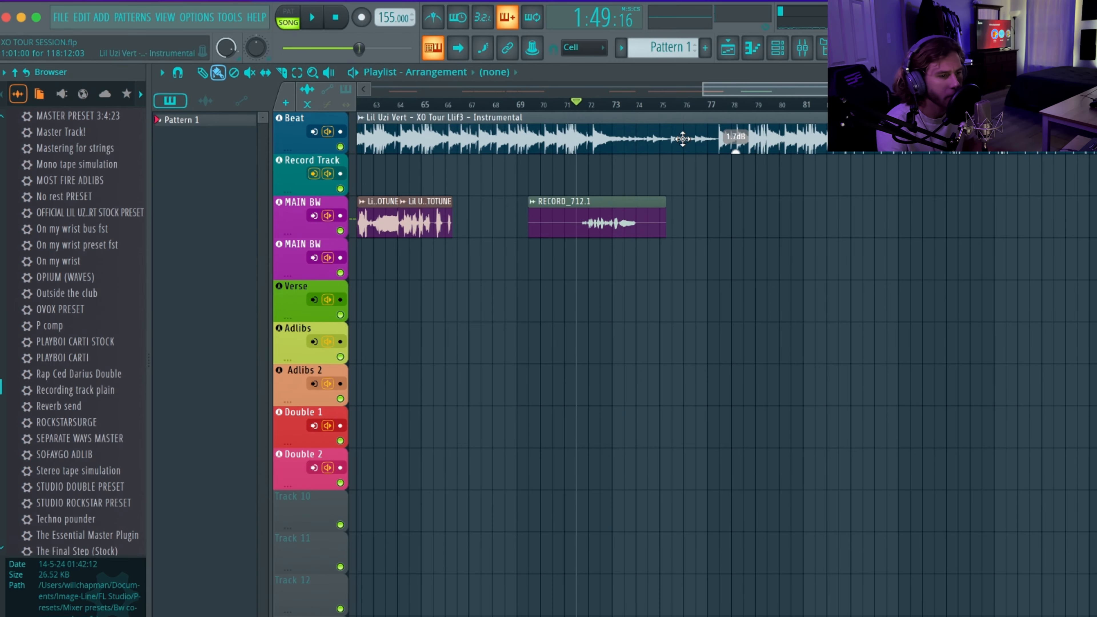
# Re-enable all effects on the UZI PRESET and first MAIN BW mixer tracks while playing the RECORD_712.1 vocal with the beat
pyautogui.click(801, 47)
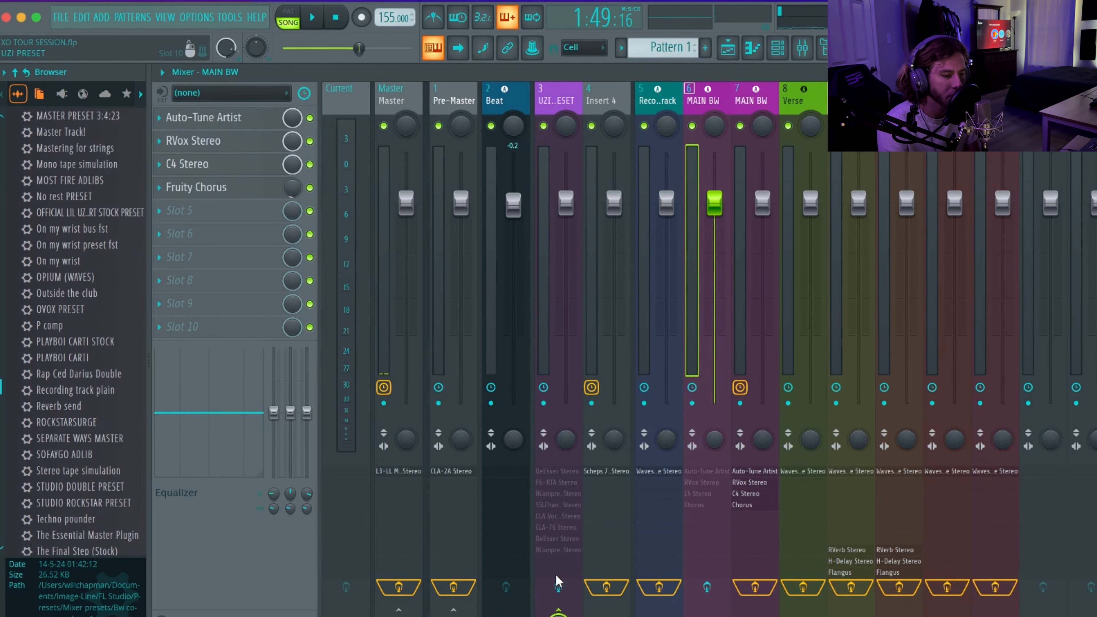
pyautogui.click(559, 586)
pyautogui.press('space')
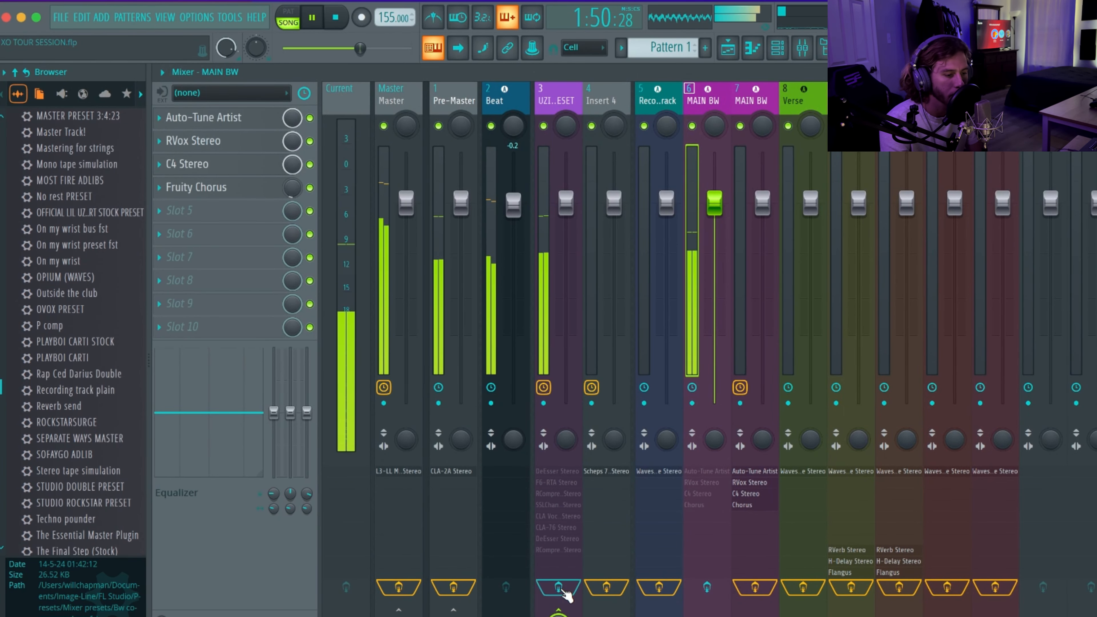
pyautogui.click(707, 586)
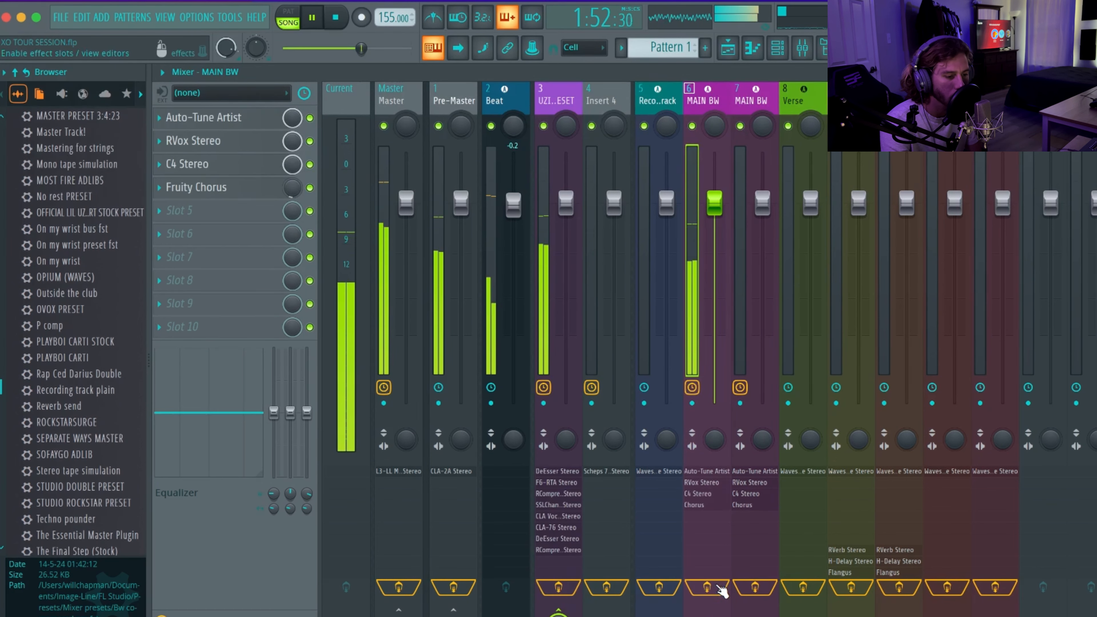
pyautogui.press('space')
pyautogui.press('space')
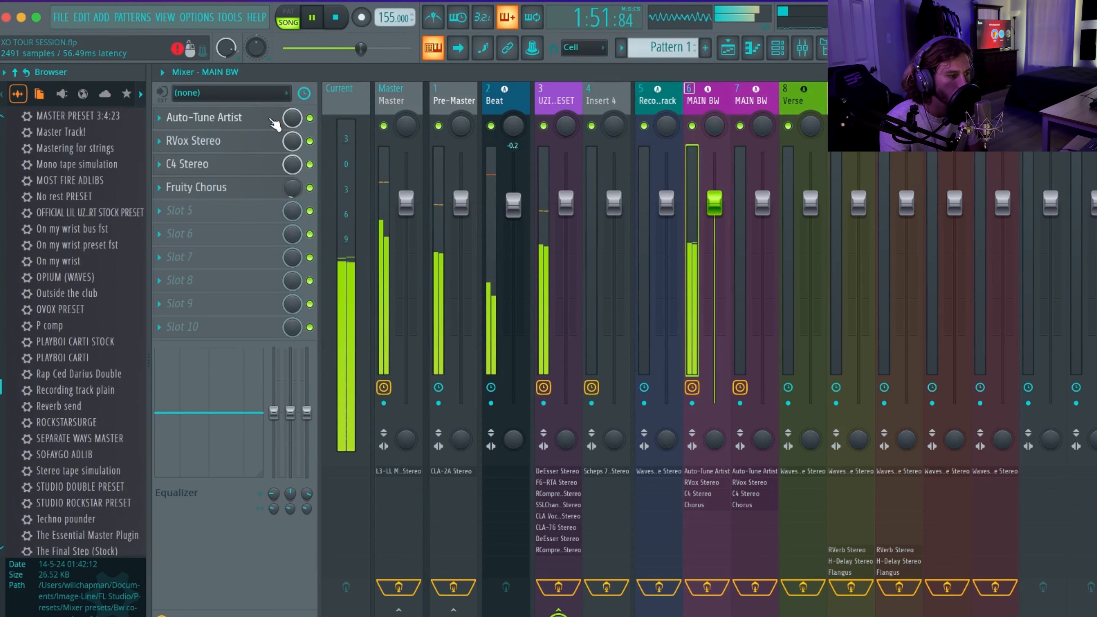
# In the first MAIN BW track's Auto-Tune Artist, set Retune Speed to 6 and Humanize to 19 during playback, and close the plugin
pyautogui.click(203, 117)
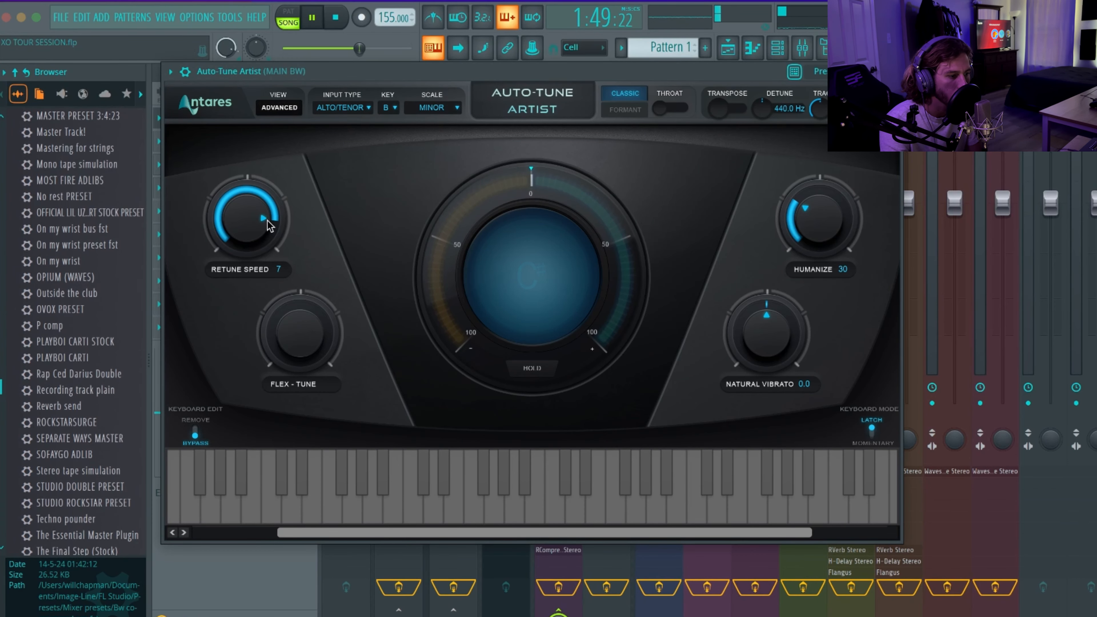
pyautogui.moveTo(270, 224); pyautogui.dragTo(282, 186)
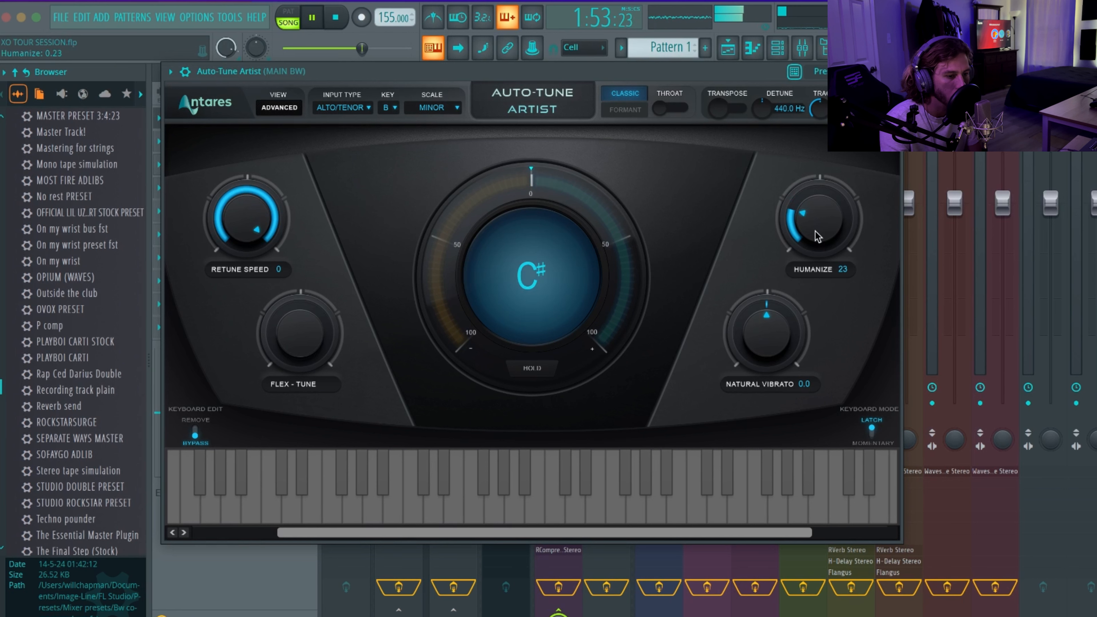
pyautogui.moveTo(786, 227); pyautogui.dragTo(786, 246)
pyautogui.moveTo(264, 231); pyautogui.dragTo(264, 259)
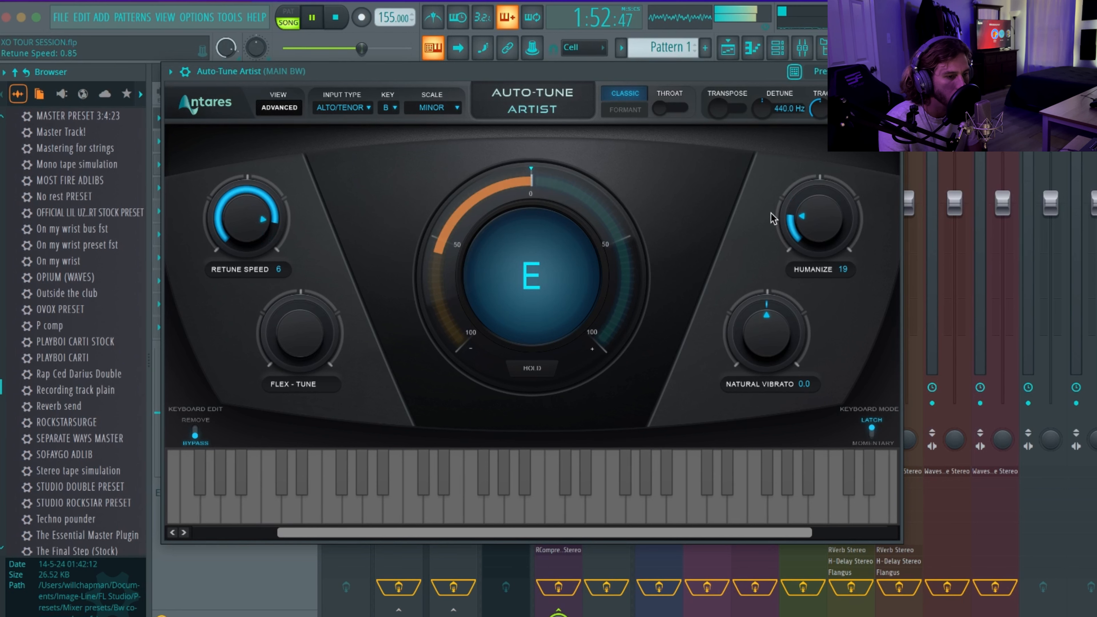
pyautogui.press('space')
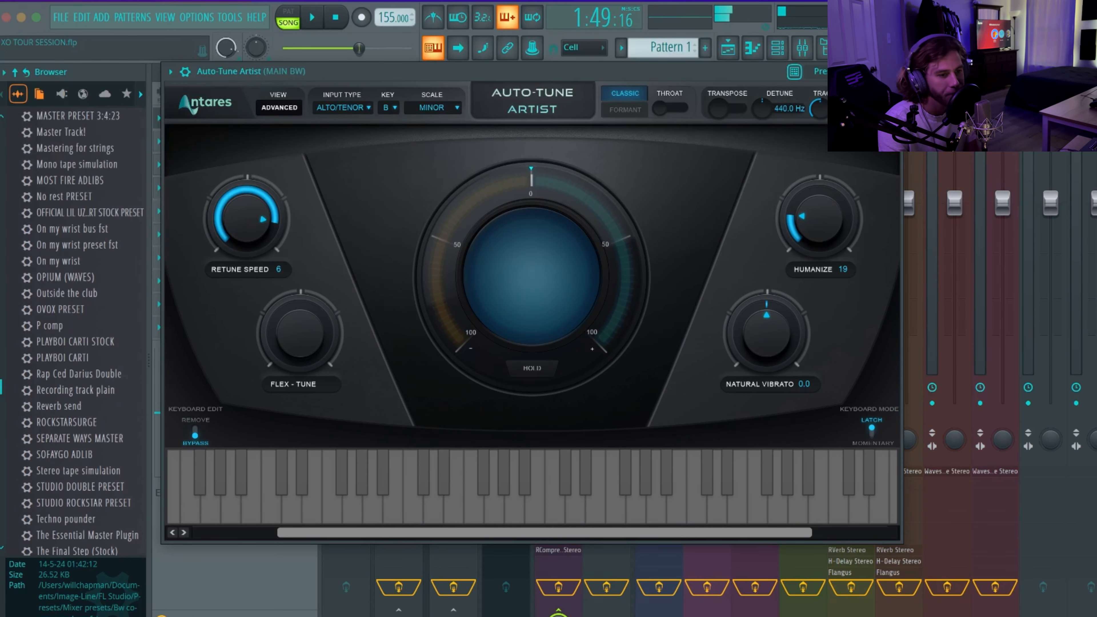
pyautogui.press('Escape')
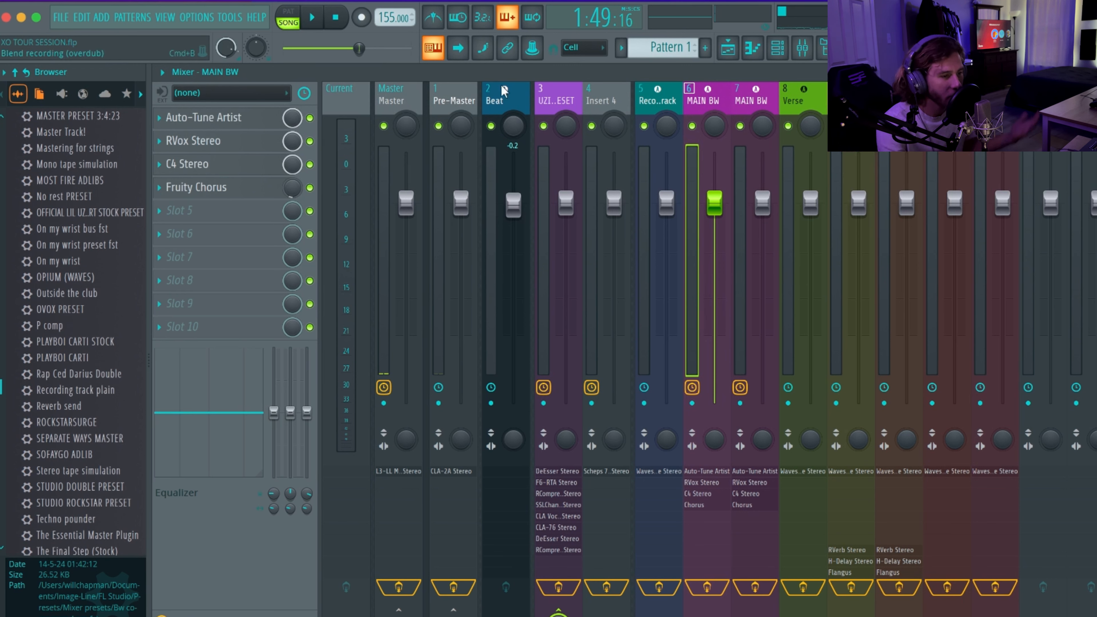
# Bypass all effects on the UZI PRESET and first MAIN BW mixer tracks
pyautogui.click(555, 101)
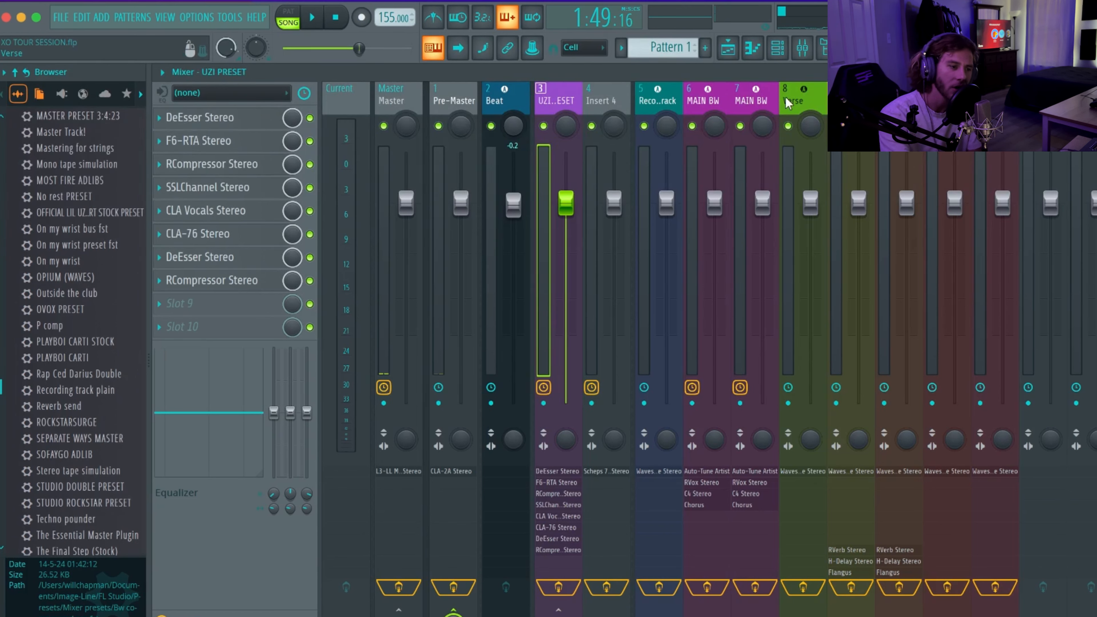
pyautogui.click(558, 588)
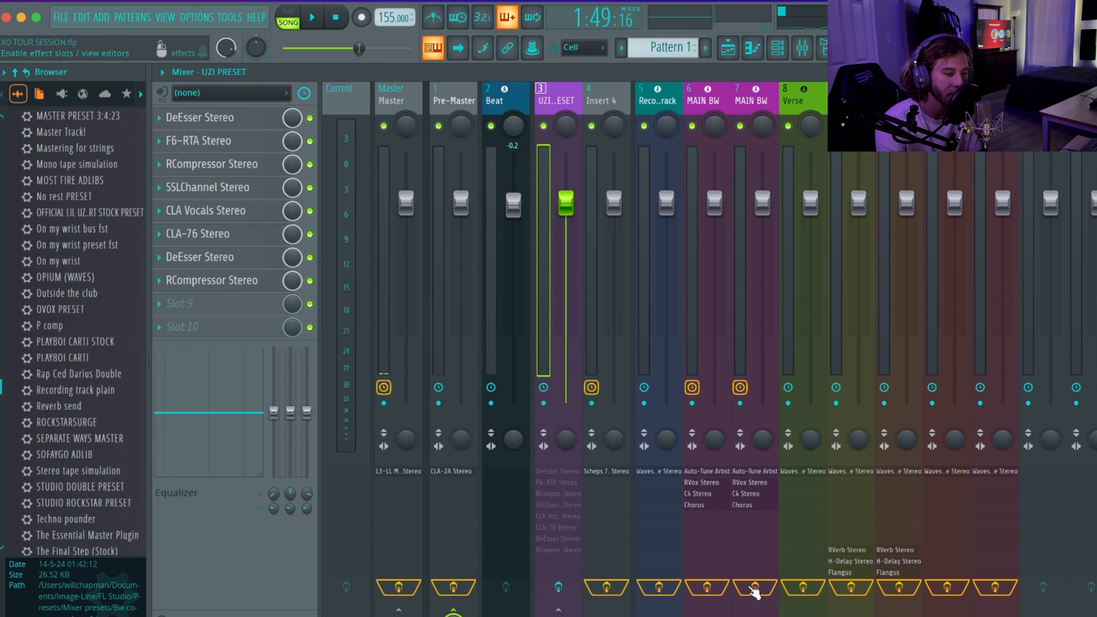
pyautogui.click(707, 587)
# Play the unprocessed acapella clips in the playlist from midway through bar 16, and mute the Beat track
pyautogui.click(1088, 72)
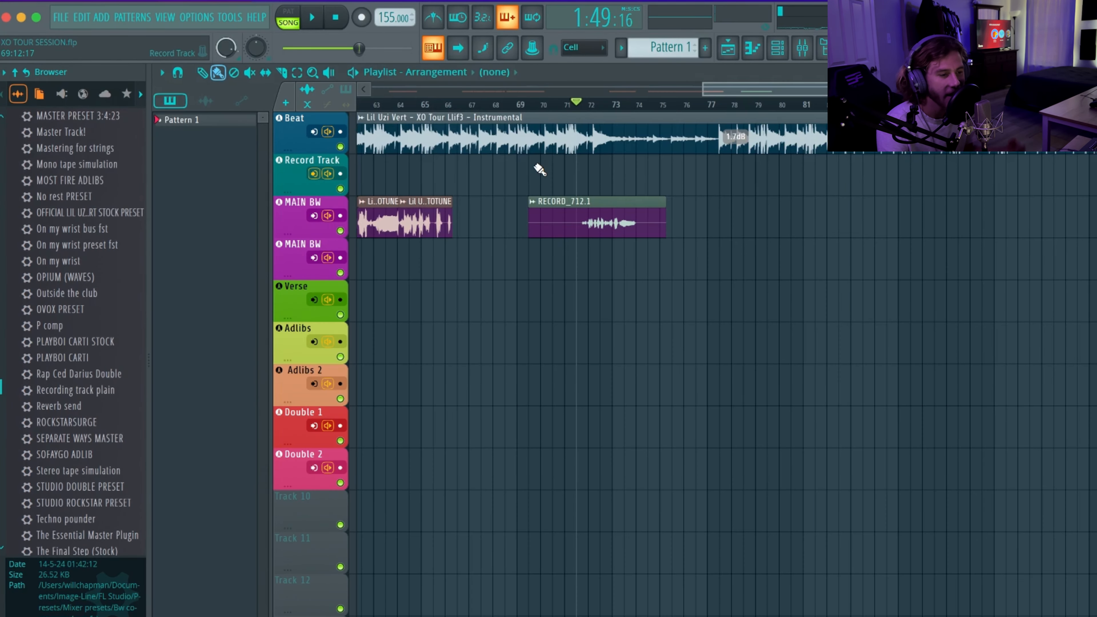
pyautogui.hscroll(-15, 539, 170)
pyautogui.hscroll(-12, 420, 135)
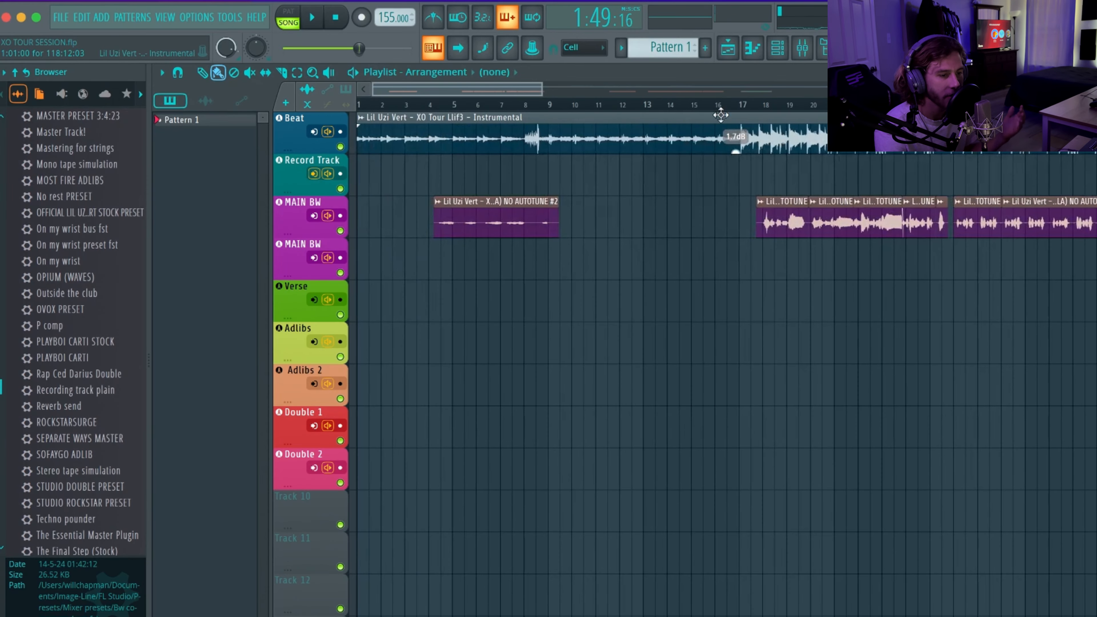
pyautogui.click(750, 105)
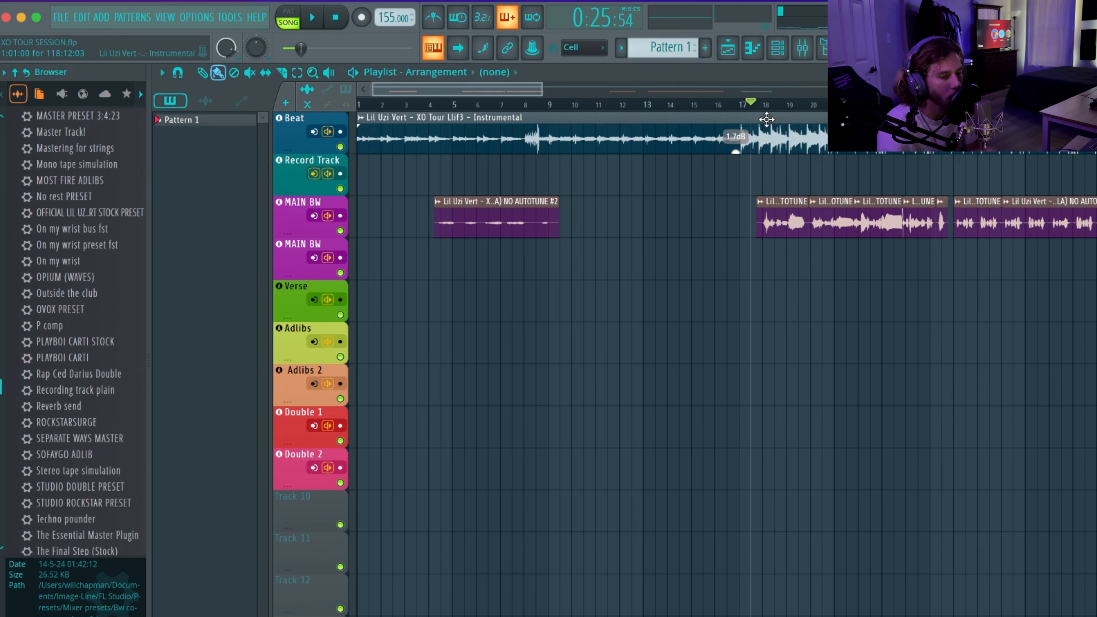
pyautogui.click(736, 108)
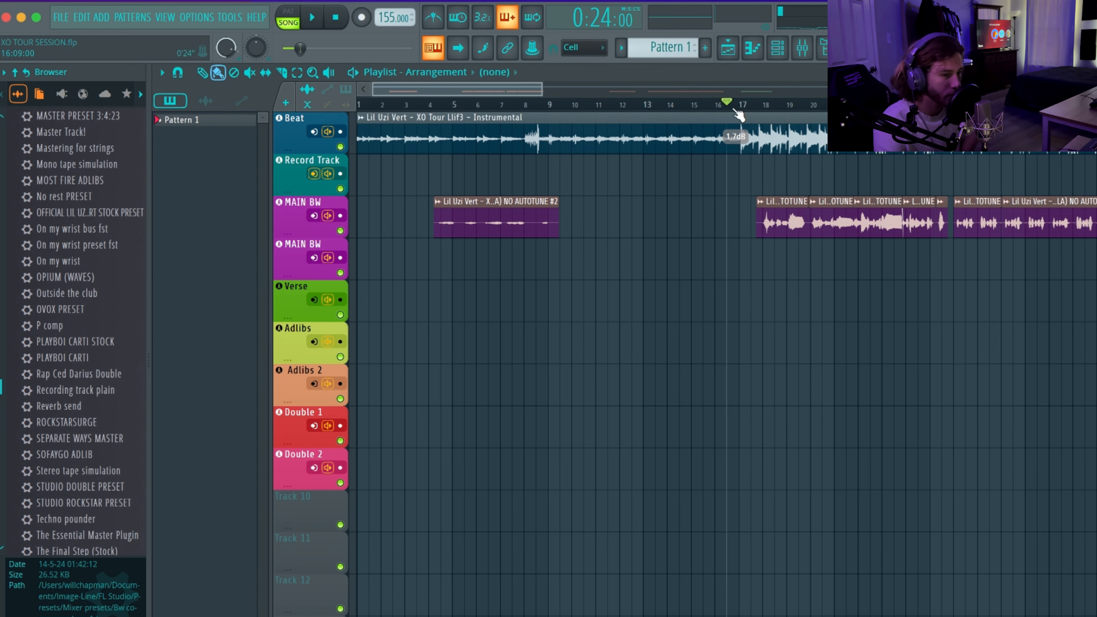
pyautogui.press('space')
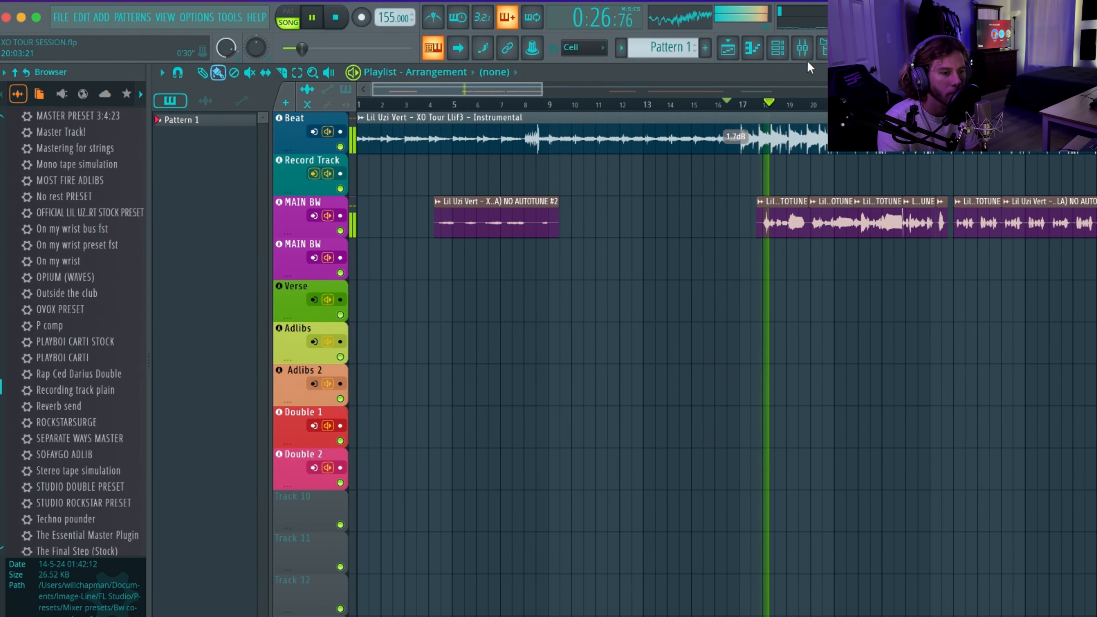
pyautogui.click(340, 147)
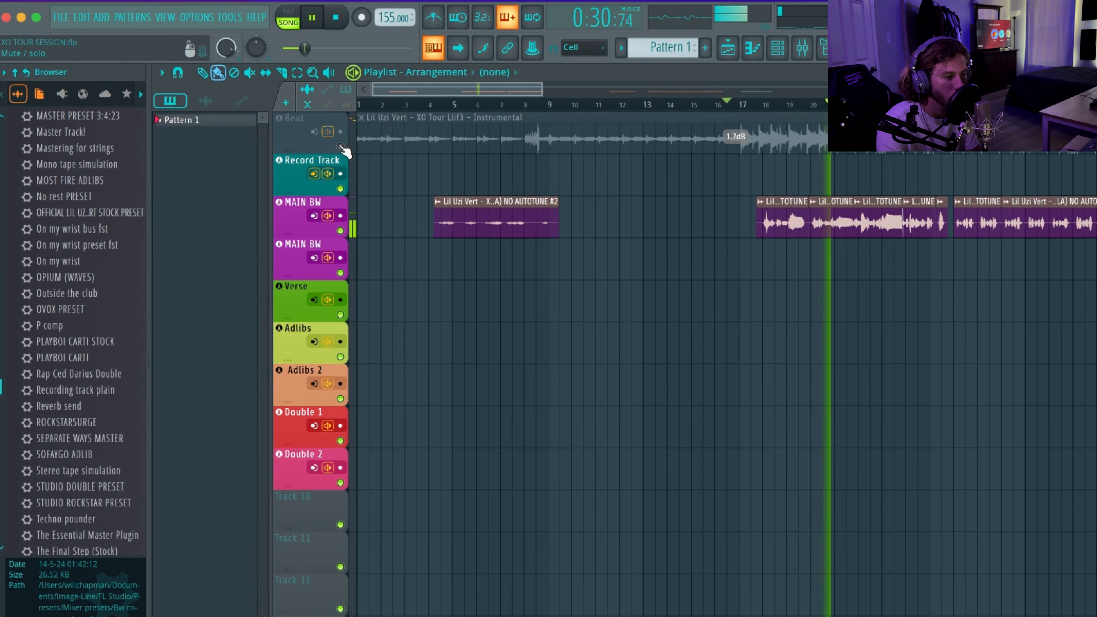
# Turn the effects of UZI PRESET and the first MAIN BW track back on while the solo acapella plays
pyautogui.click(802, 47)
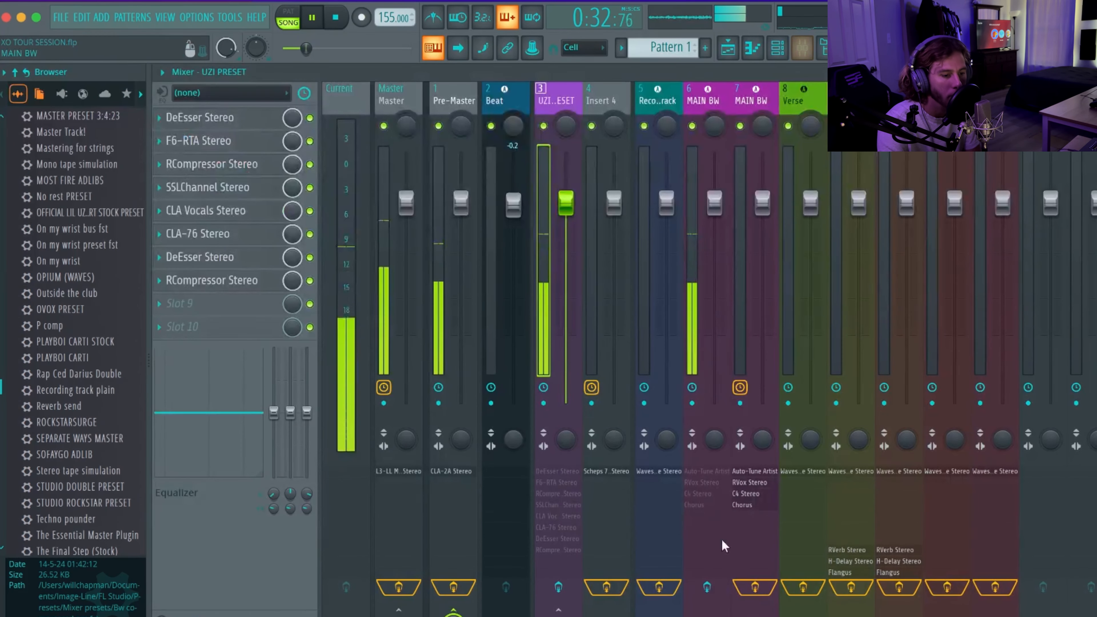
pyautogui.click(562, 587)
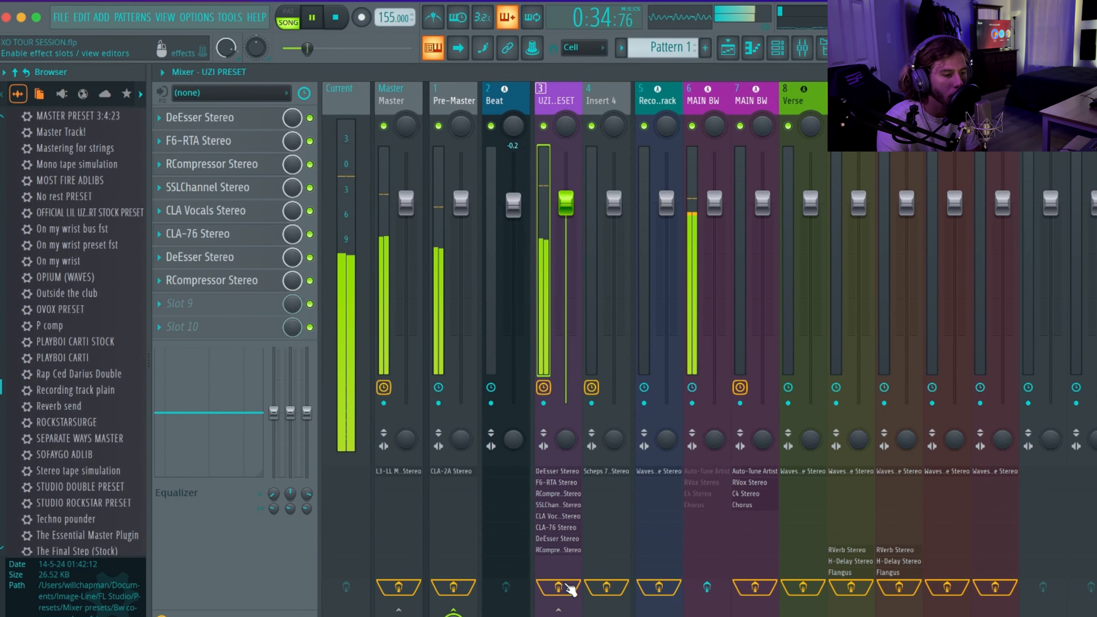
pyautogui.click(707, 587)
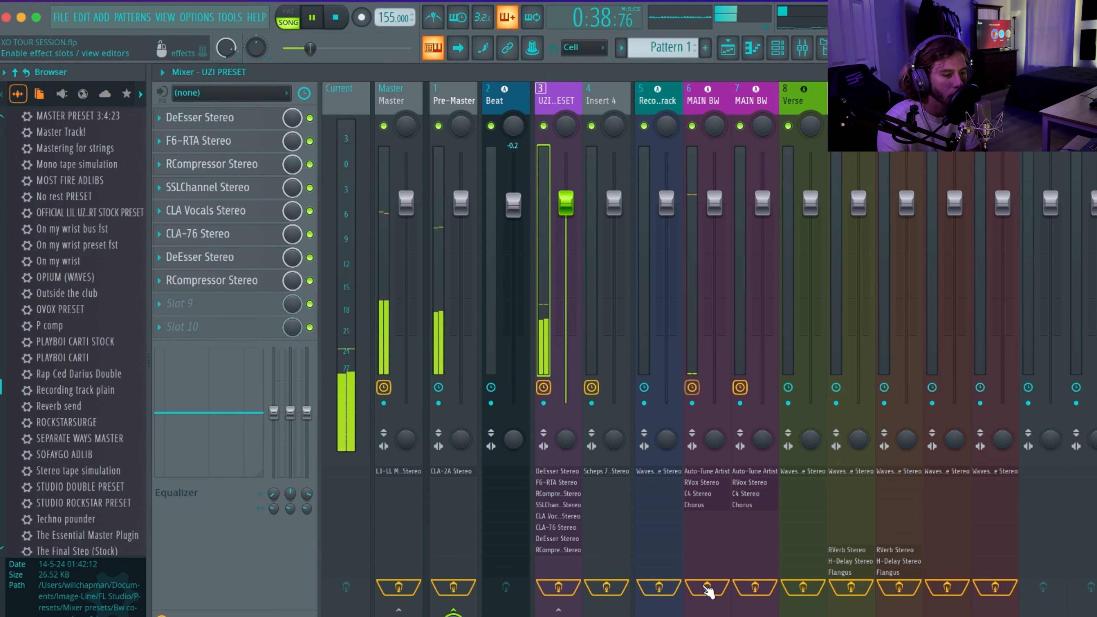
# Set Retune Speed to 8 and Humanize to 33 in the first MAIN BW track's Auto-Tune Artist, and close the plugin
pyautogui.click(703, 104)
pyautogui.click(254, 118)
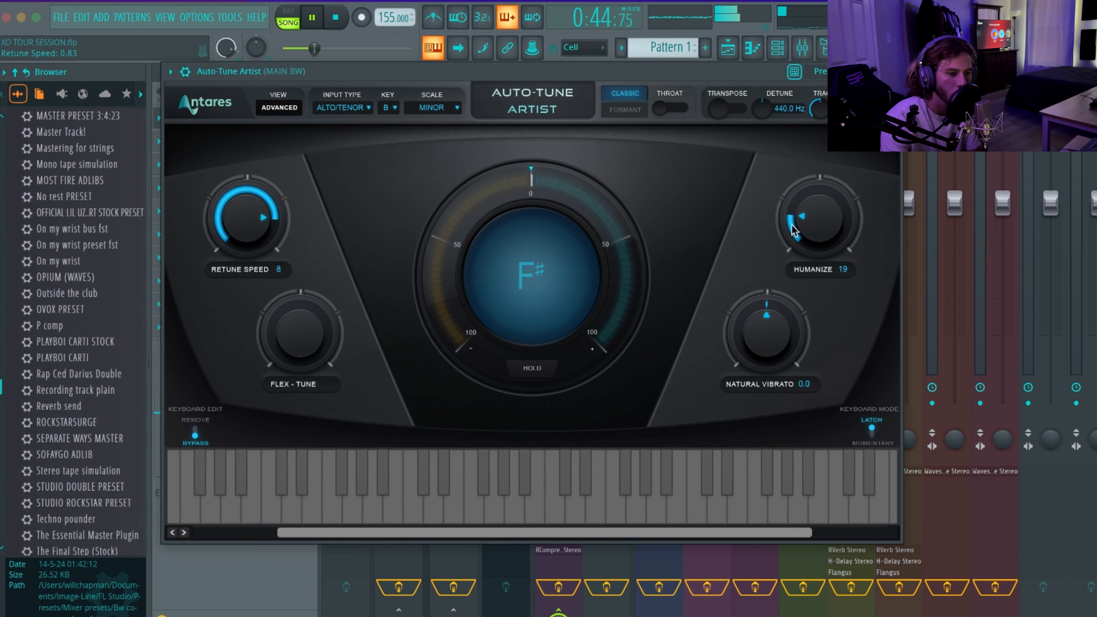
pyautogui.moveTo(809, 200); pyautogui.dragTo(812, 195)
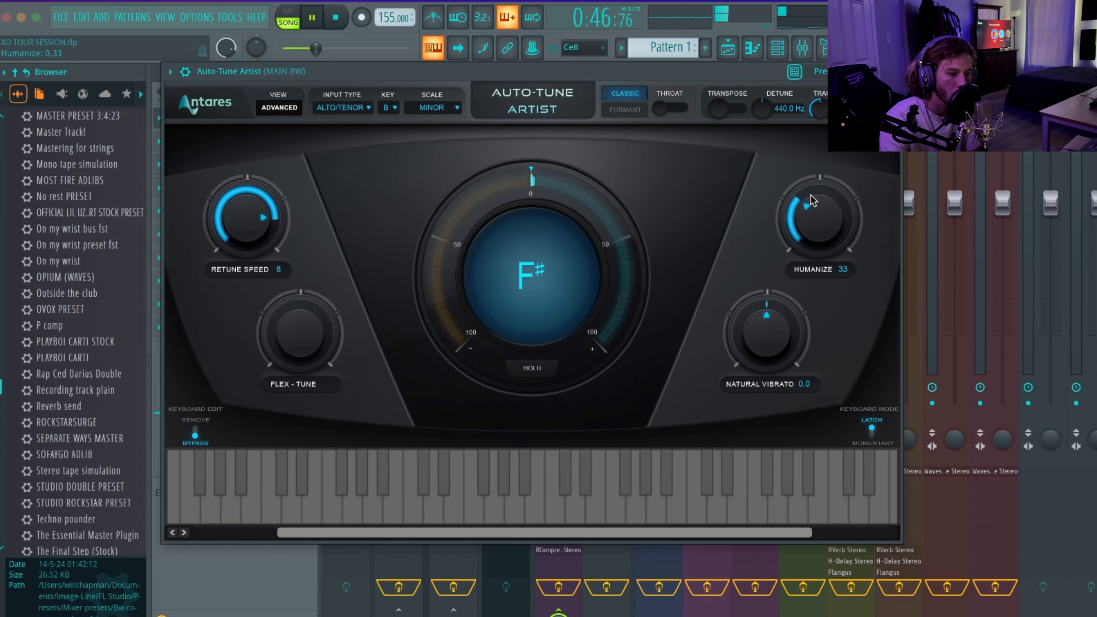
pyautogui.click(893, 72)
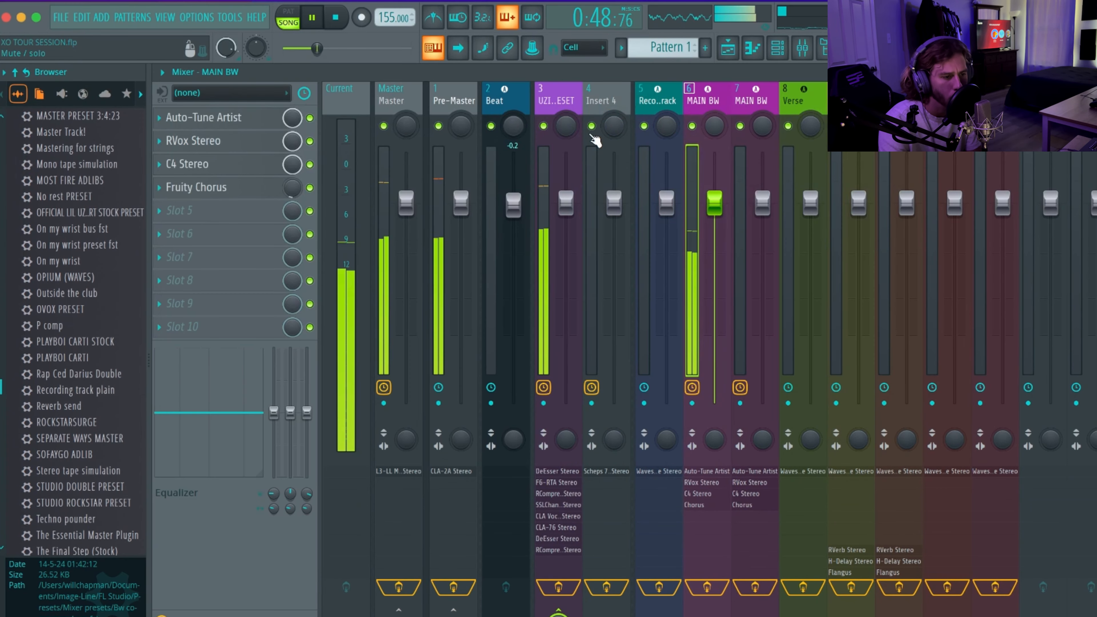
# Restart playback with the UZI PRESET track's effects bypassed, and unmute the Beat track in the playlist
pyautogui.press('space')
pyautogui.click(575, 581)
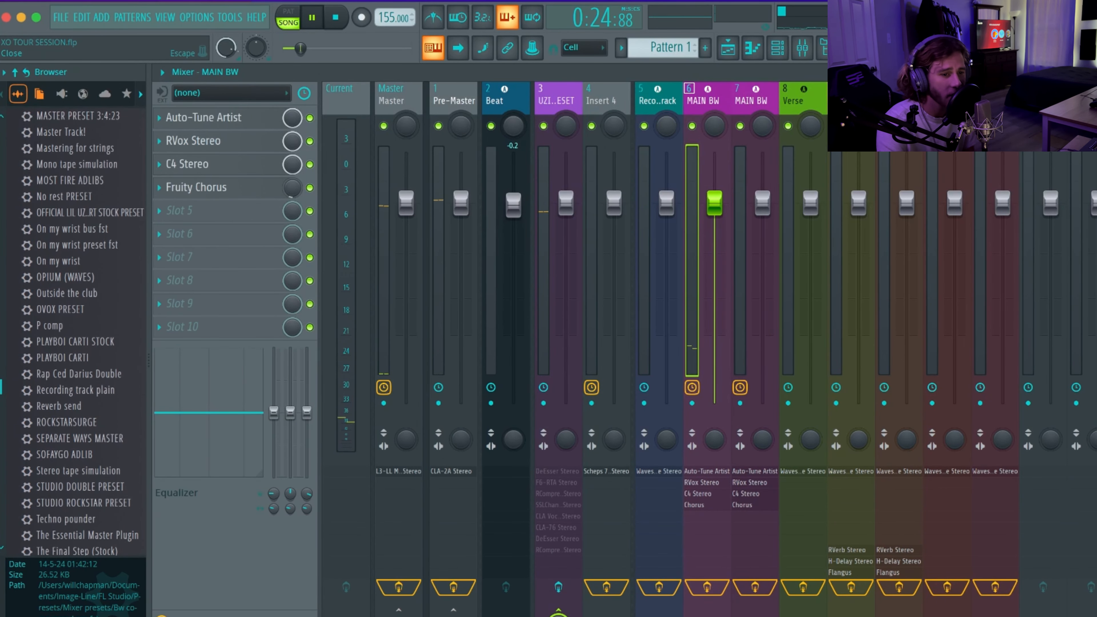
pyautogui.click(1088, 71)
pyautogui.click(340, 147)
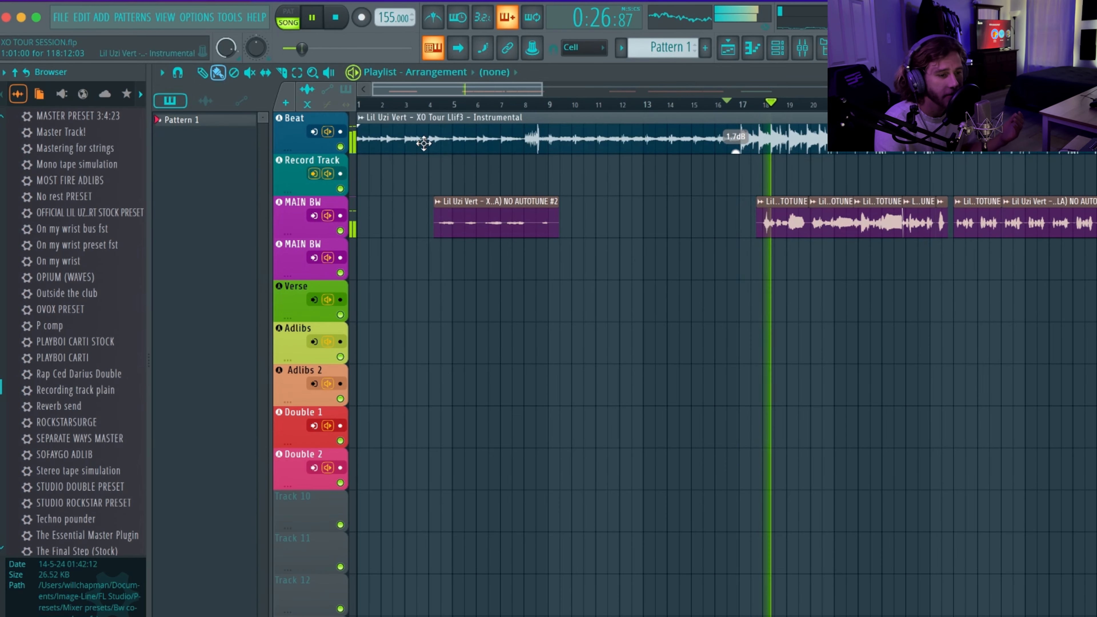
# Replay the acapella with the beat from midway through bar 16, re-enable the UZI PRESET effects, and return to the playlist
pyautogui.click(737, 106)
pyautogui.click(802, 47)
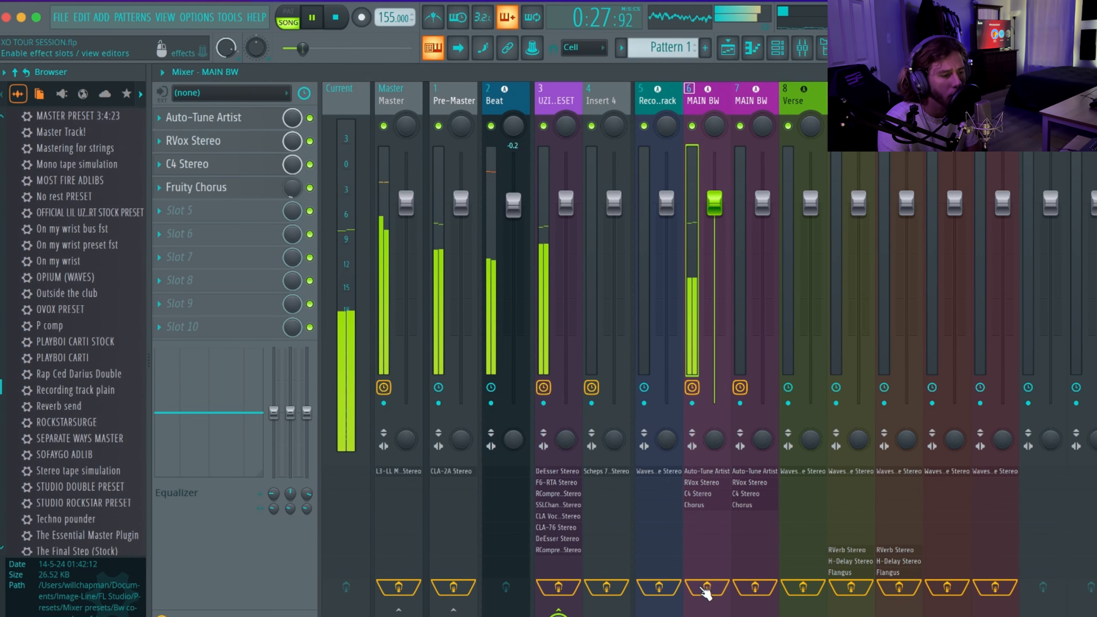
pyautogui.click(1089, 72)
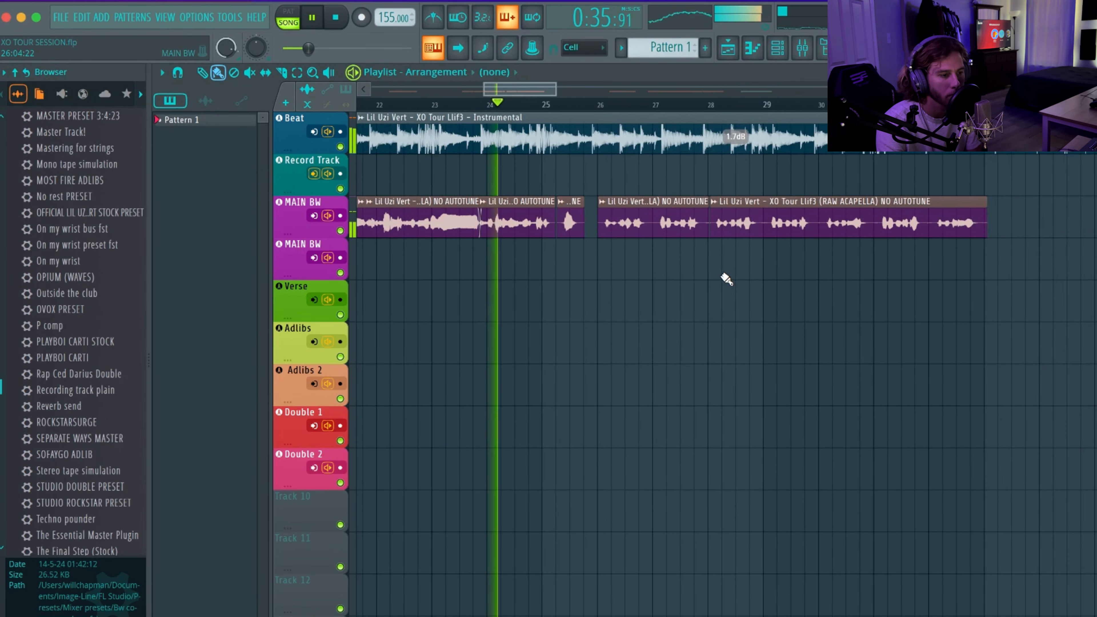
# Mute the Beat track briefly to hear the effected acapella alone, unmute it, and follow the clips to their end near bar 33
pyautogui.click(341, 146)
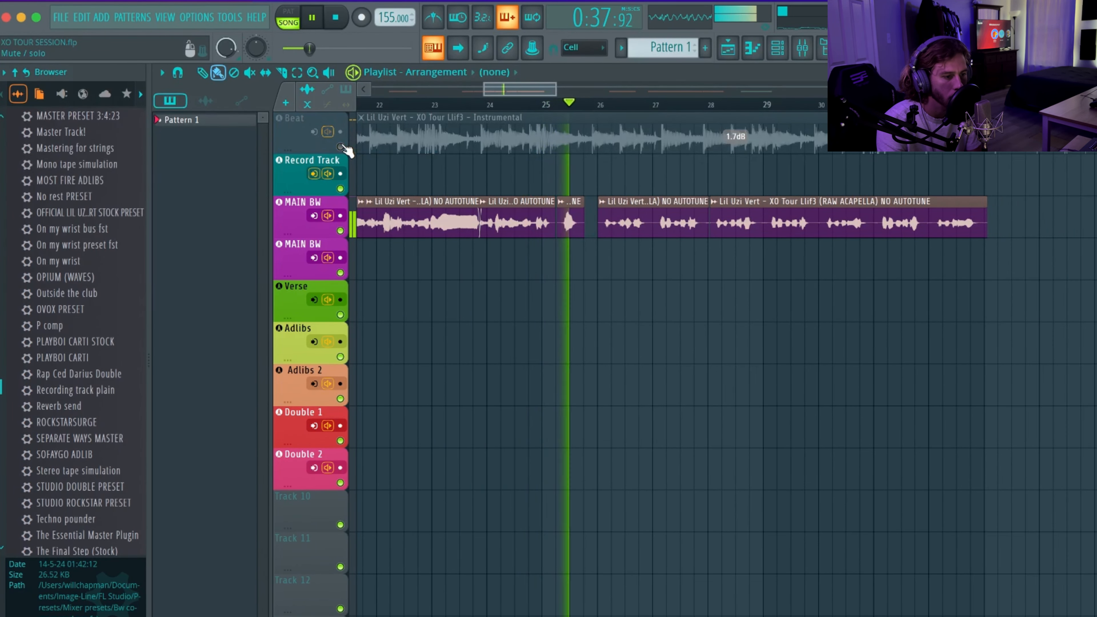
pyautogui.click(340, 146)
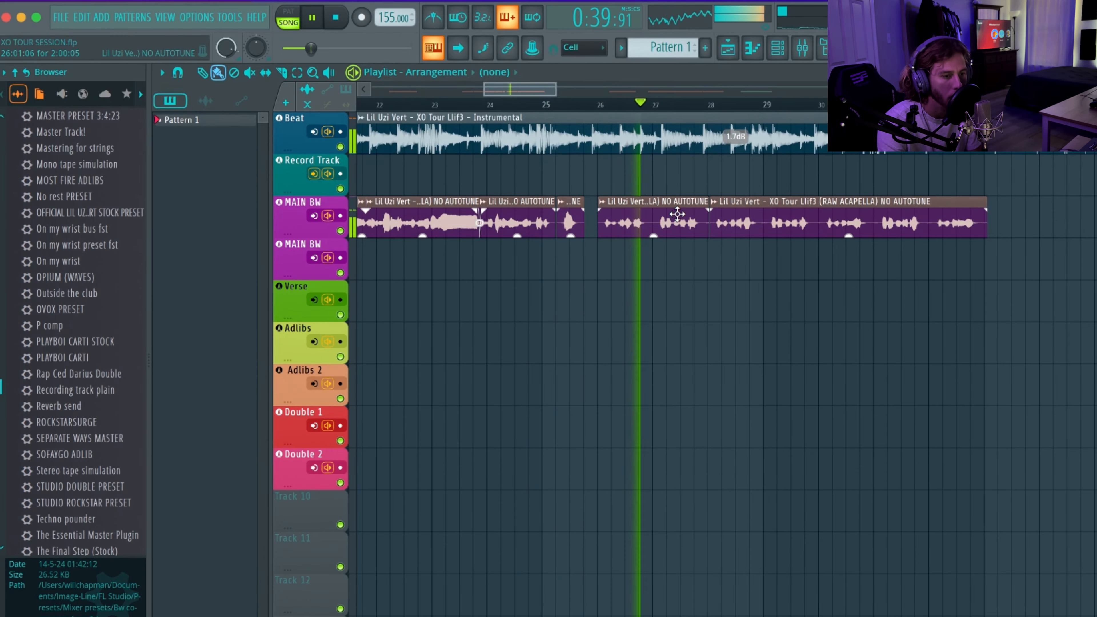
pyautogui.scroll(1, 676, 213)
pyautogui.hscroll(-3, 708, 216)
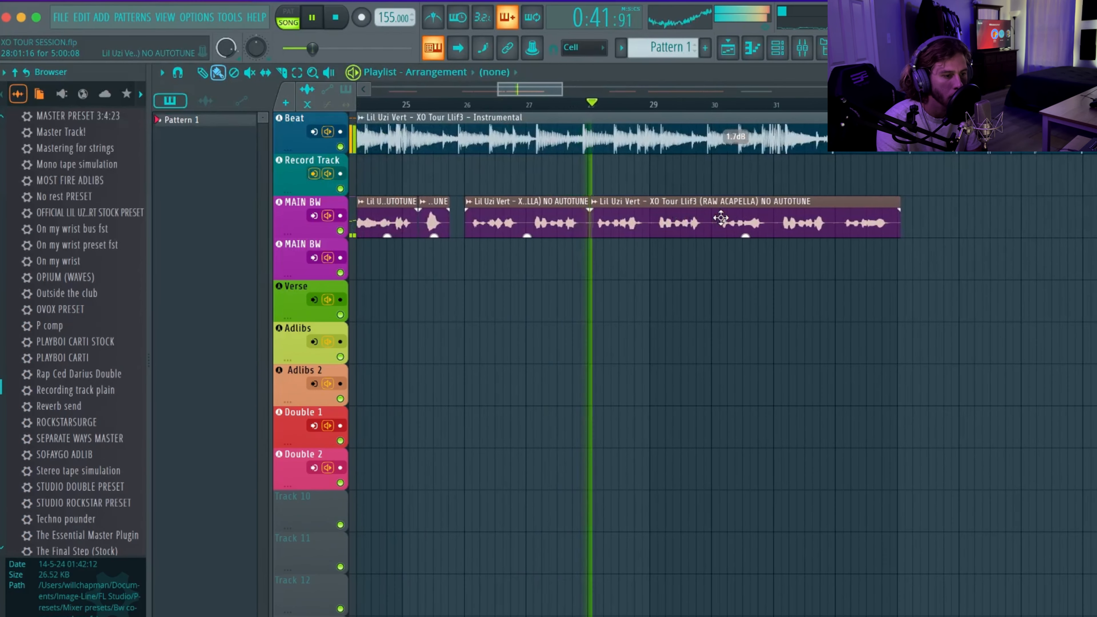
pyautogui.scroll(4, 720, 217)
pyautogui.scroll(2, 720, 217)
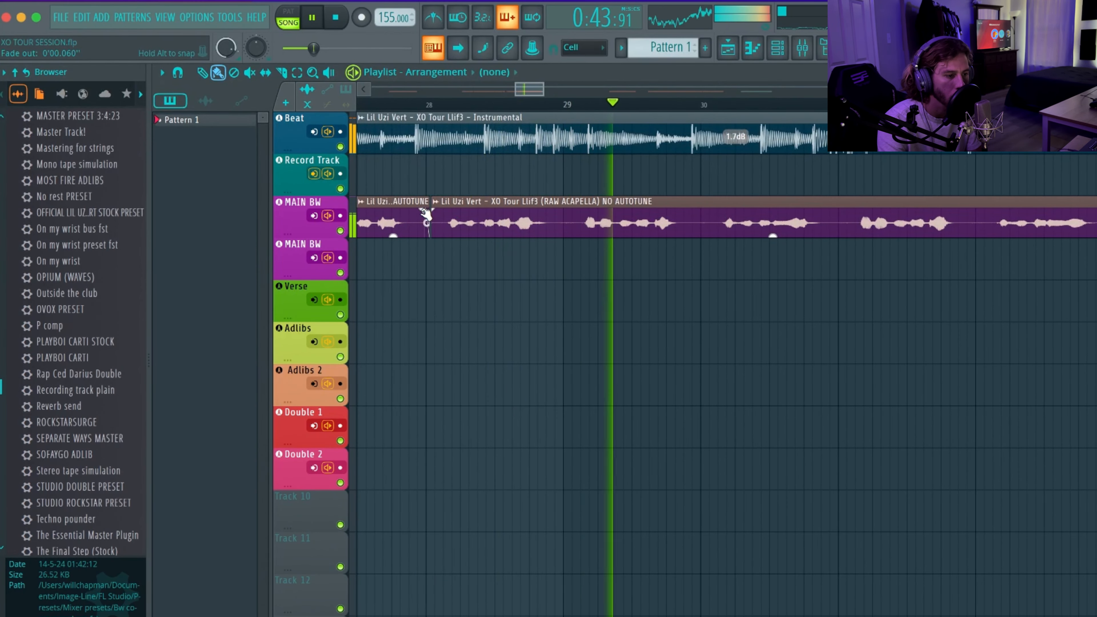
pyautogui.scroll(-3, 687, 188)
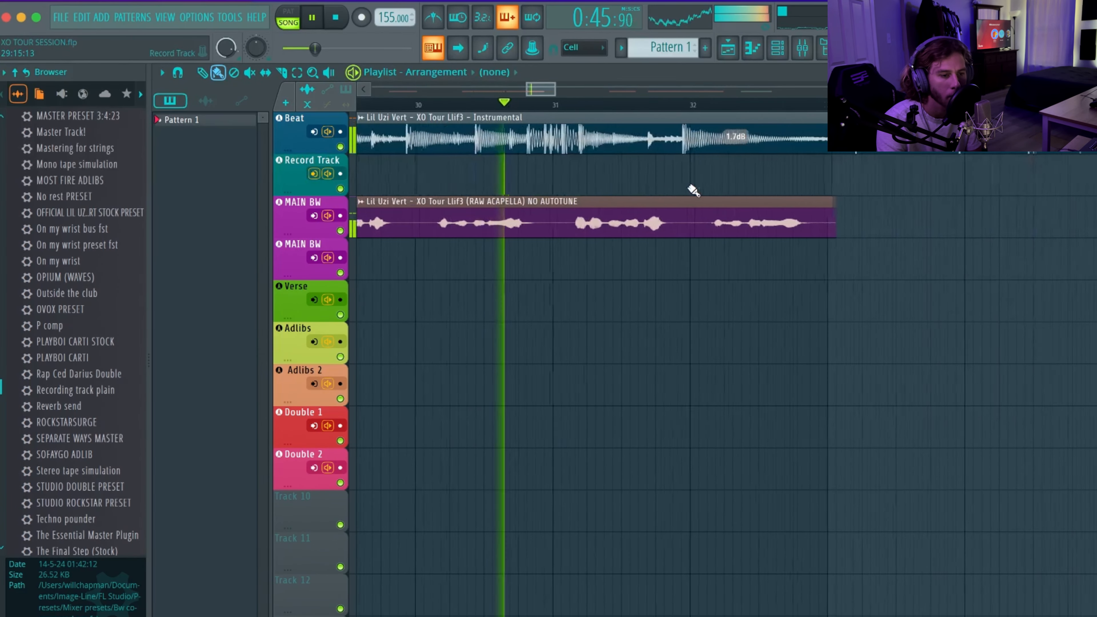
pyautogui.scroll(-4, 690, 187)
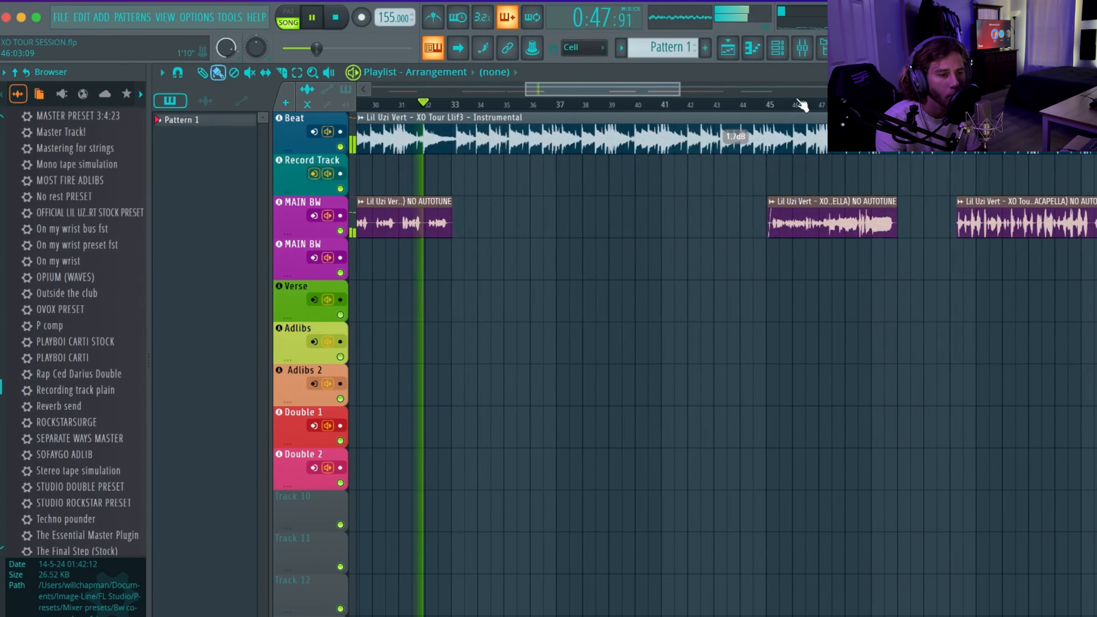
# Play the acapella clip with the beat from bar 45, and stop playback
pyautogui.click(771, 105)
pyautogui.hscroll(4, 798, 238)
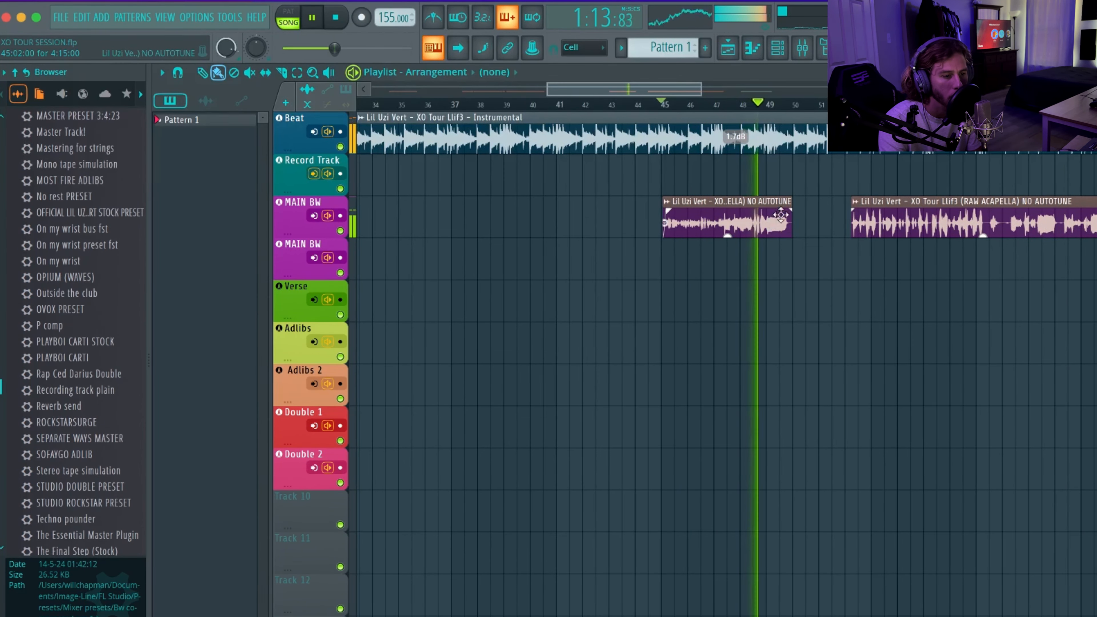
pyautogui.press('space')
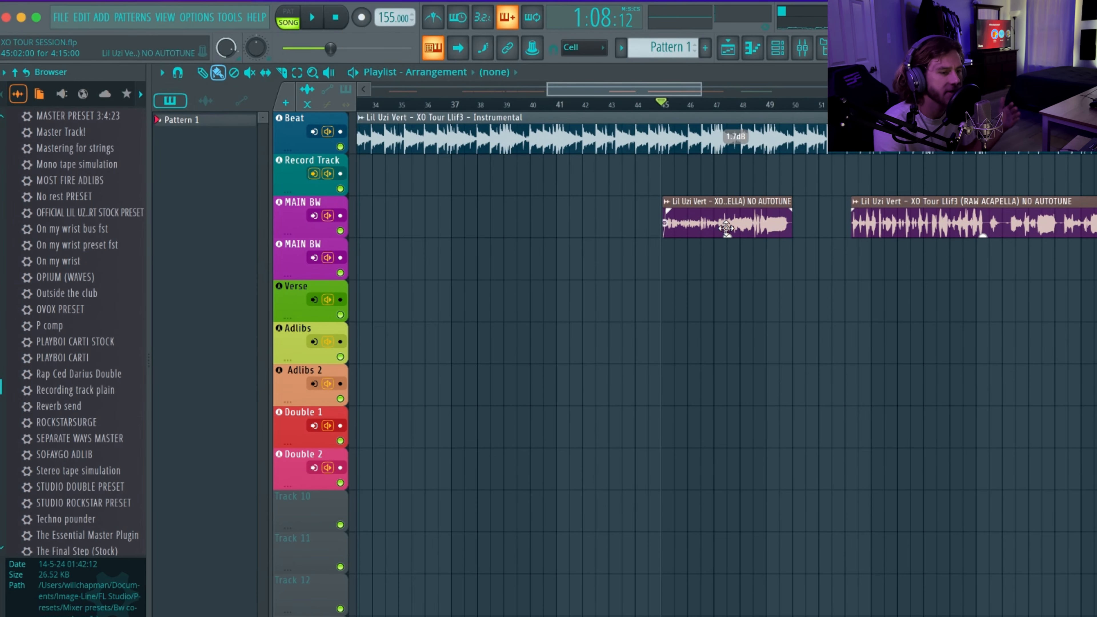
# Play the acapella with the beat from just before bar 52, check the track levels in the mixer, and return to the playlist
pyautogui.hscroll(6, 811, 230)
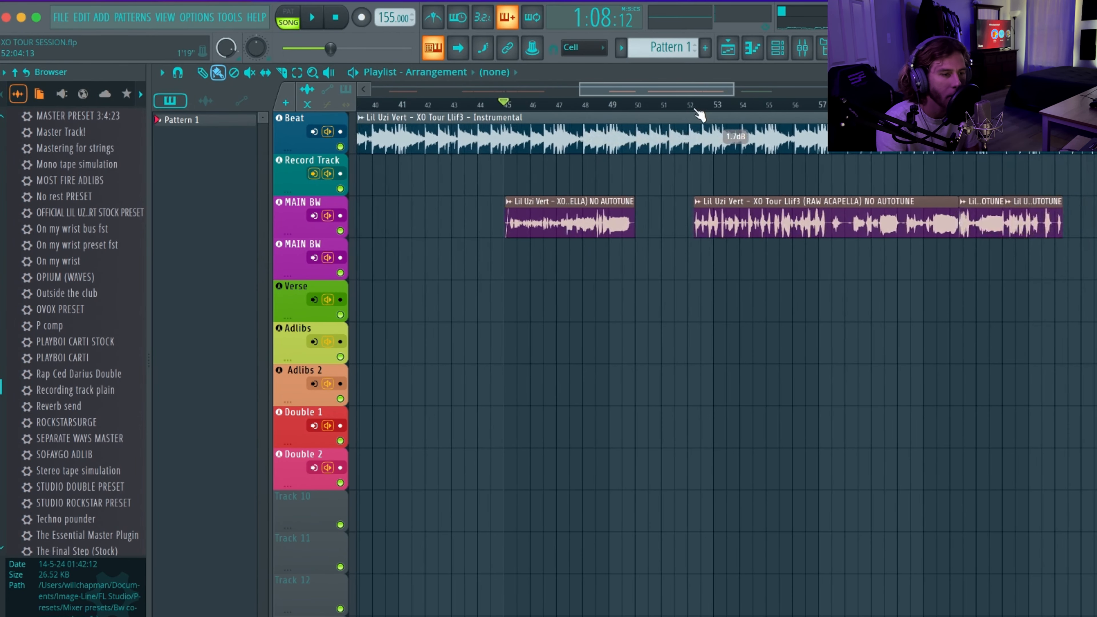
pyautogui.click(692, 104)
pyautogui.press('space')
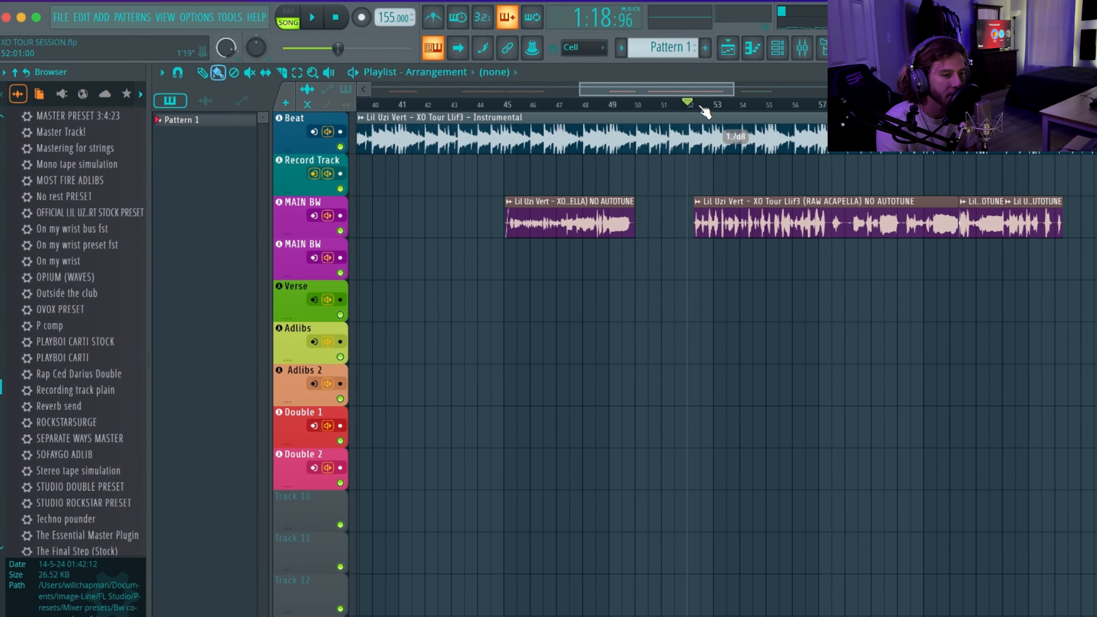
pyautogui.click(801, 47)
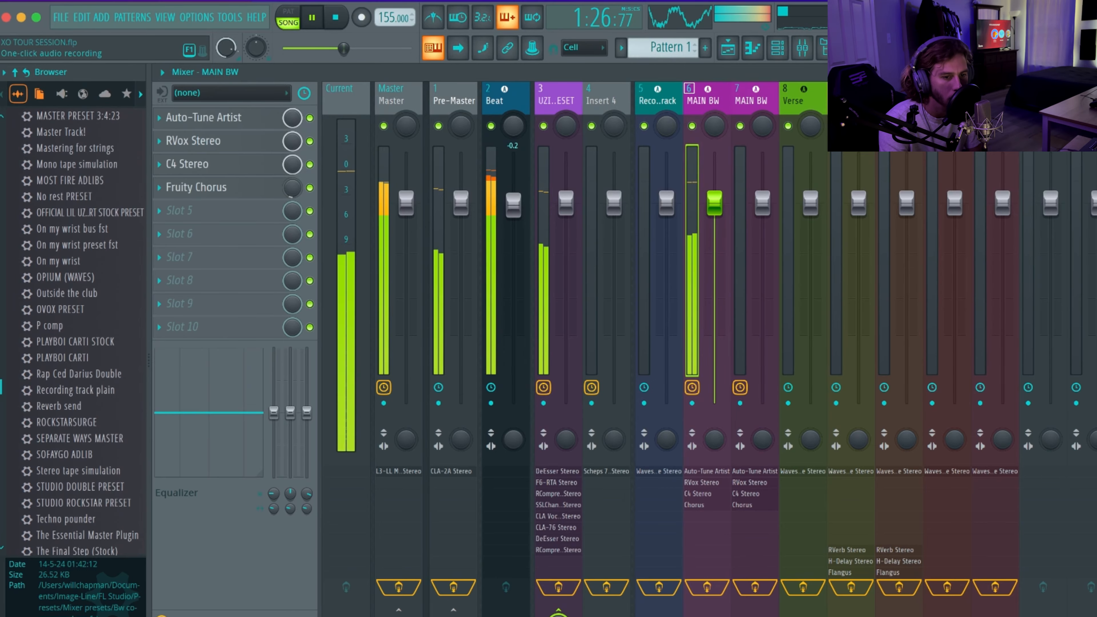
pyautogui.click(1087, 72)
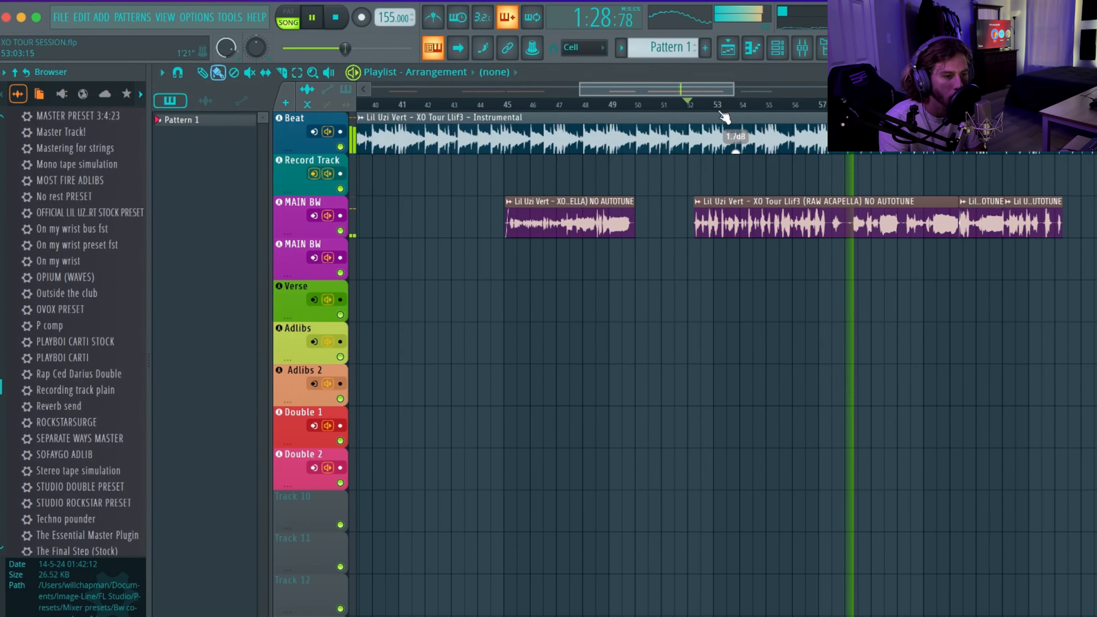
# Follow the playing acapella clips through to their end after bar 66, and stop playback
pyautogui.hscroll(5, 742, 199)
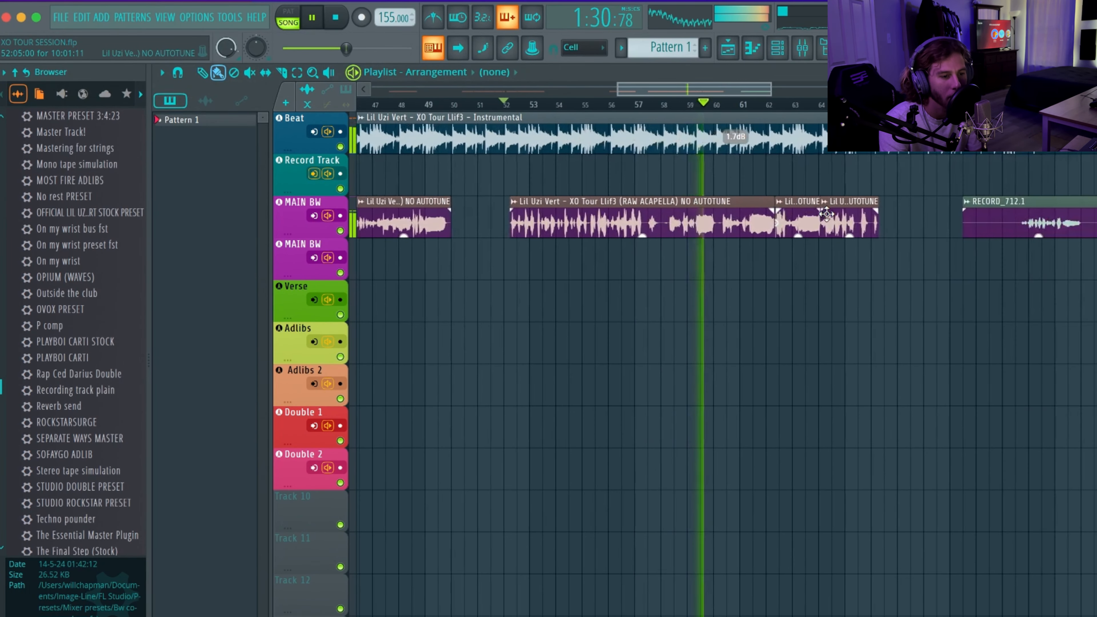
pyautogui.scroll(3, 742, 199)
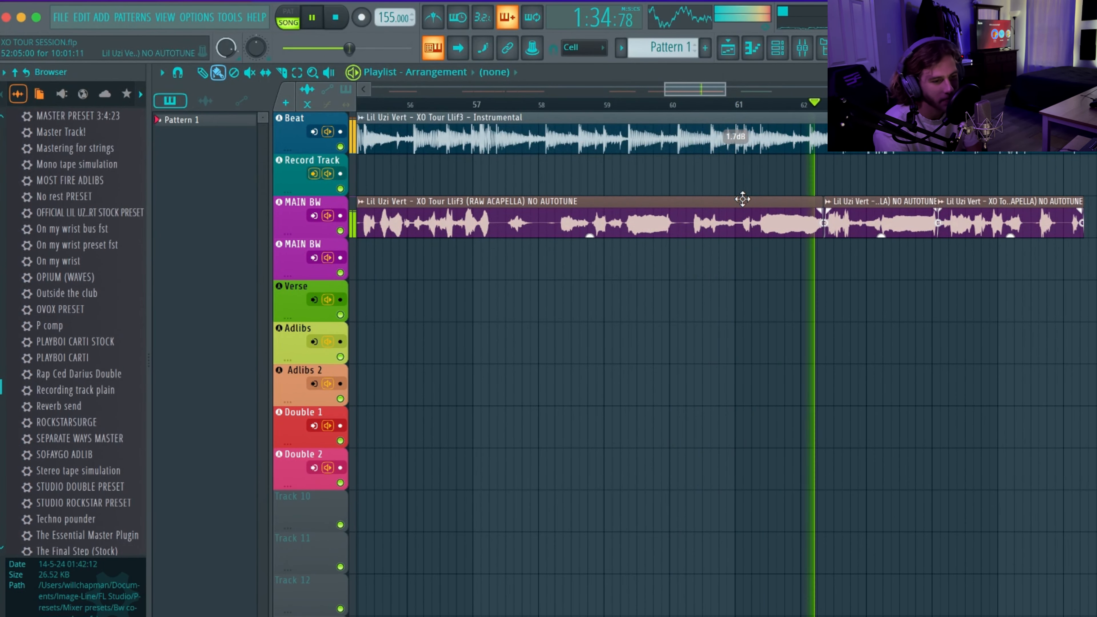
pyautogui.scroll(-2, 688, 223)
pyautogui.hscroll(3, 688, 223)
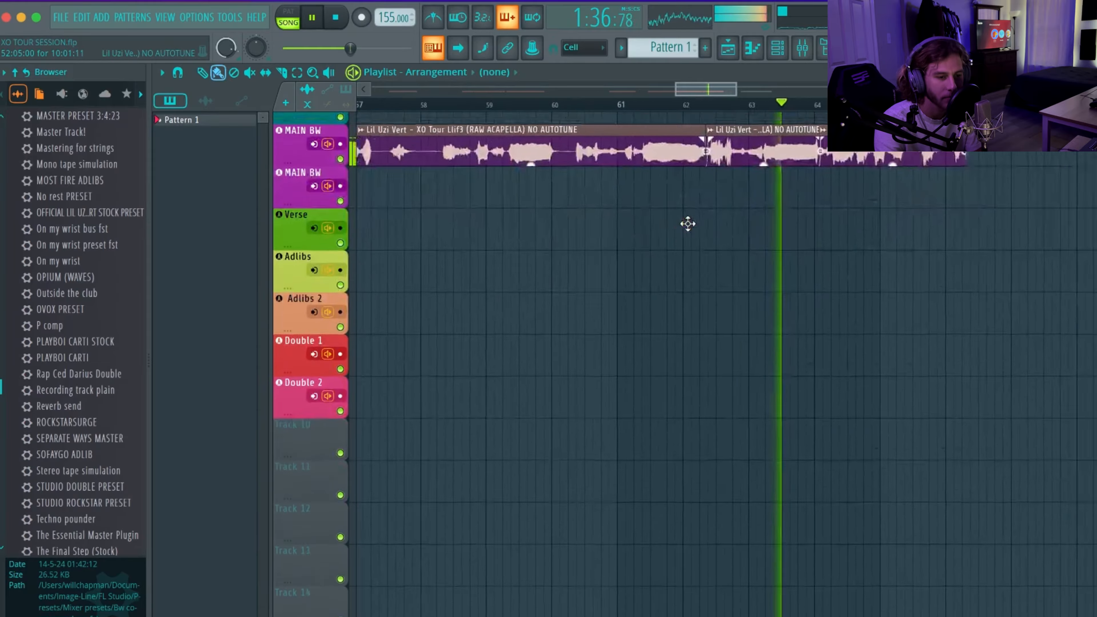
pyautogui.scroll(2, 687, 224)
pyautogui.hscroll(2, 687, 223)
pyautogui.hscroll(1, 687, 223)
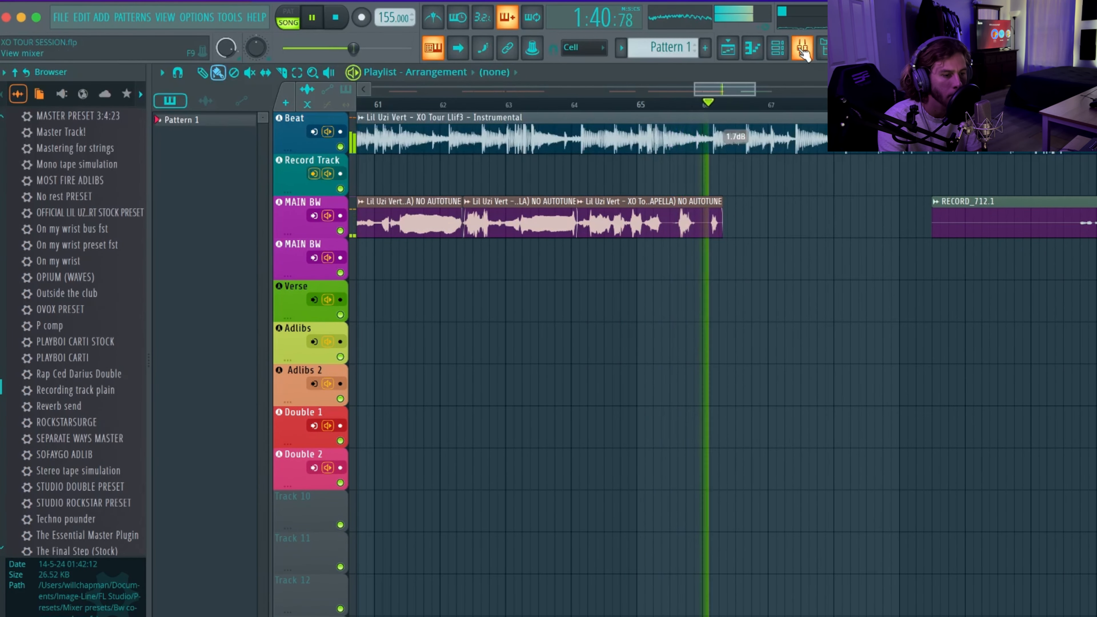
pyautogui.press('space')
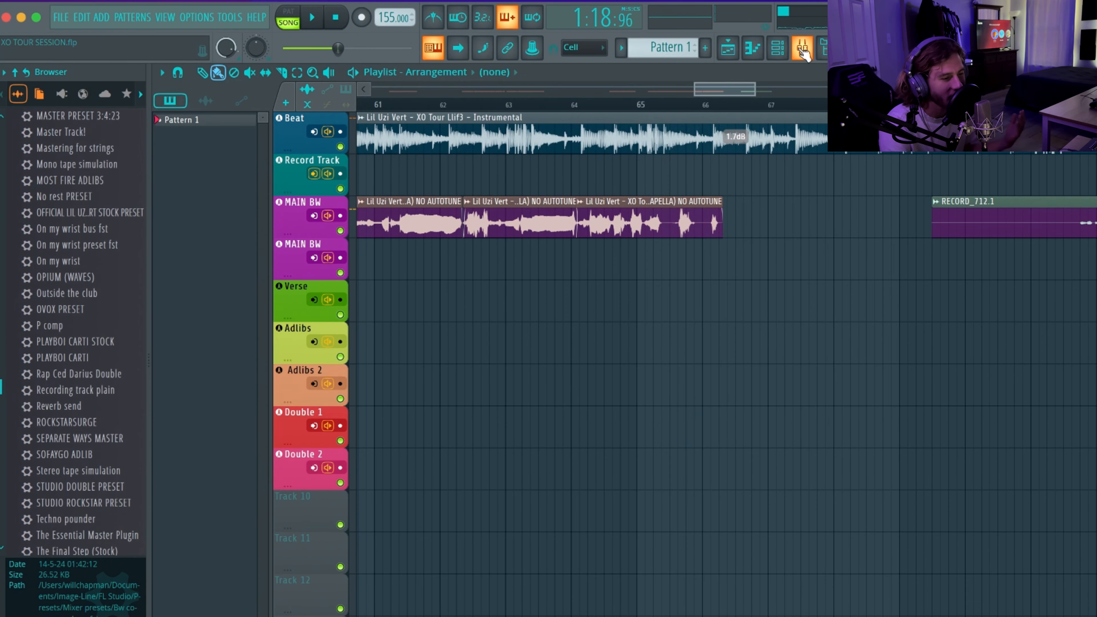
# Review the UZI PRESET and Master tracks in the mixer, and return to the playlist clips between bars 52 and 66
pyautogui.hscroll(-2, 636, 116)
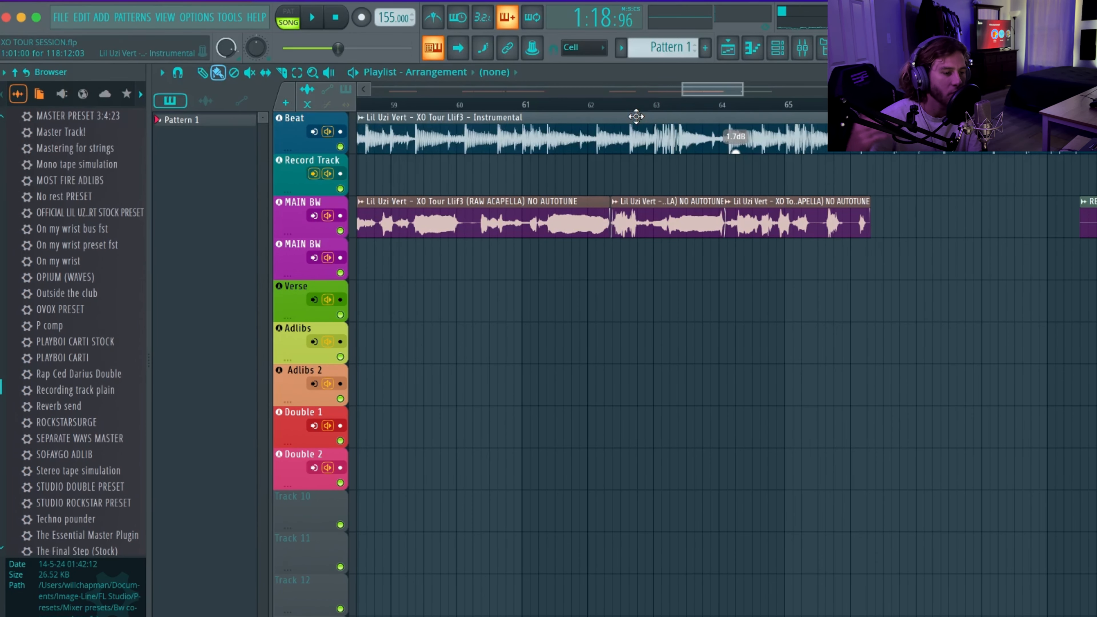
pyautogui.click(801, 48)
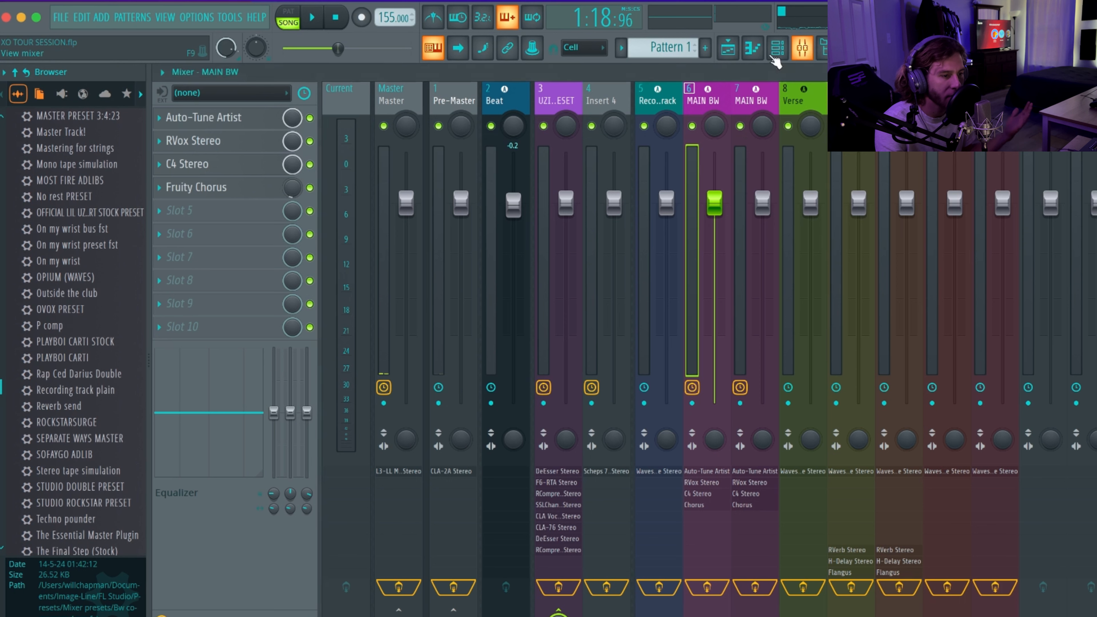
pyautogui.click(563, 98)
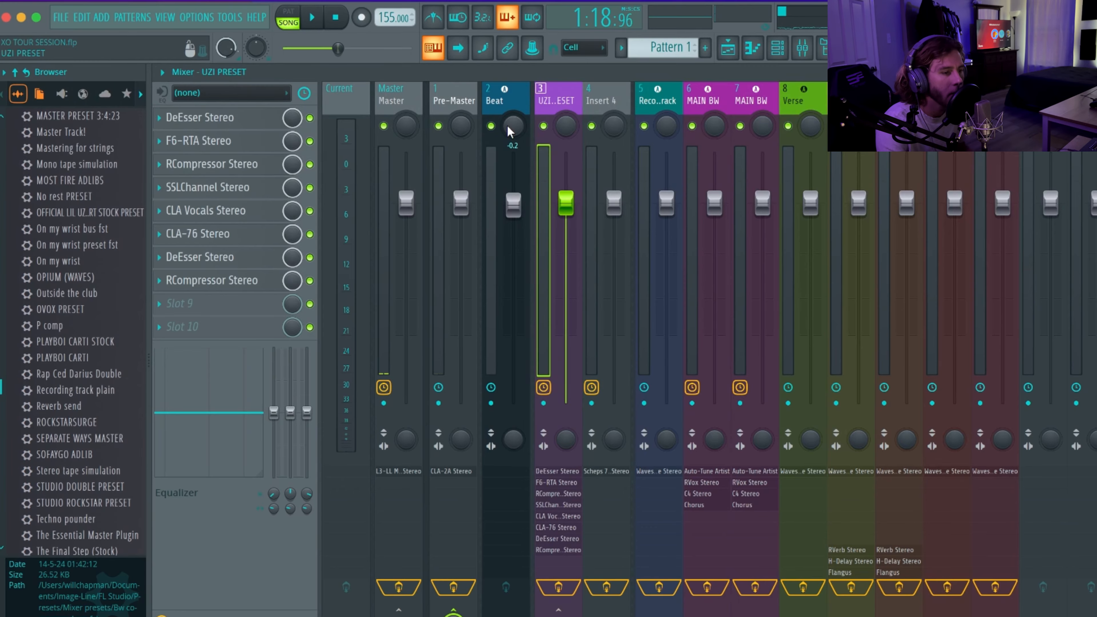
pyautogui.click(391, 97)
pyautogui.click(1086, 72)
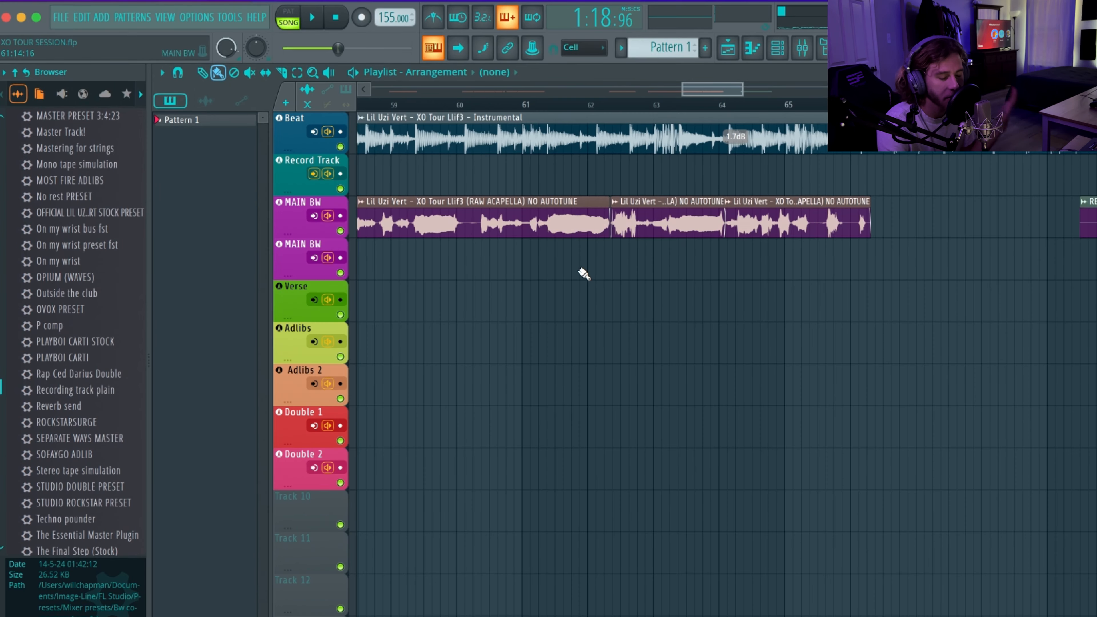
pyautogui.hscroll(-5, 583, 272)
pyautogui.scroll(-4, 583, 272)
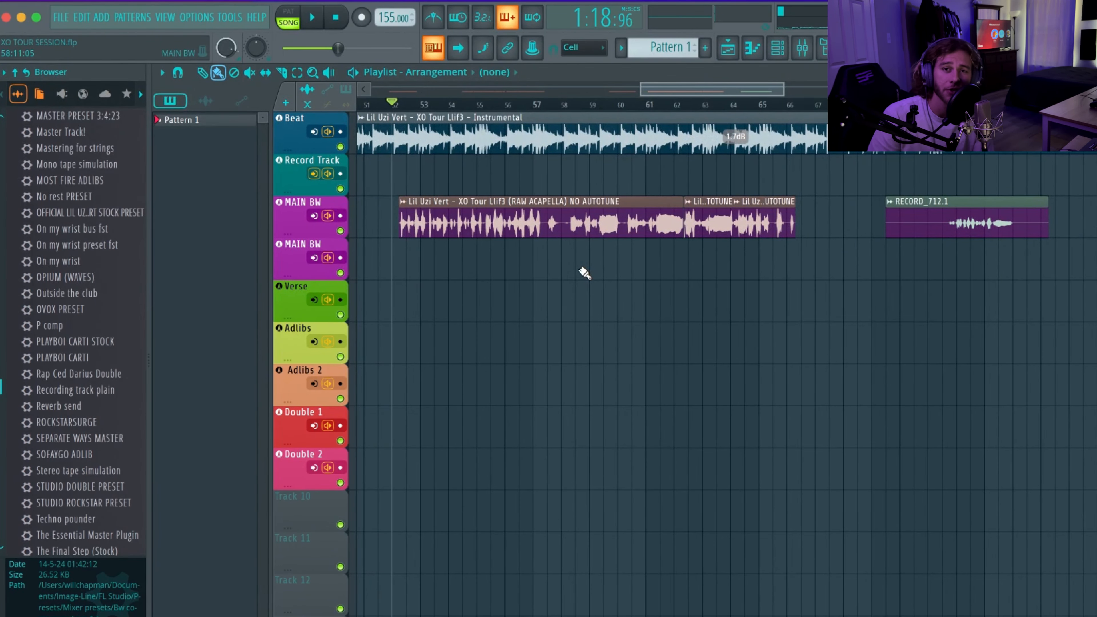